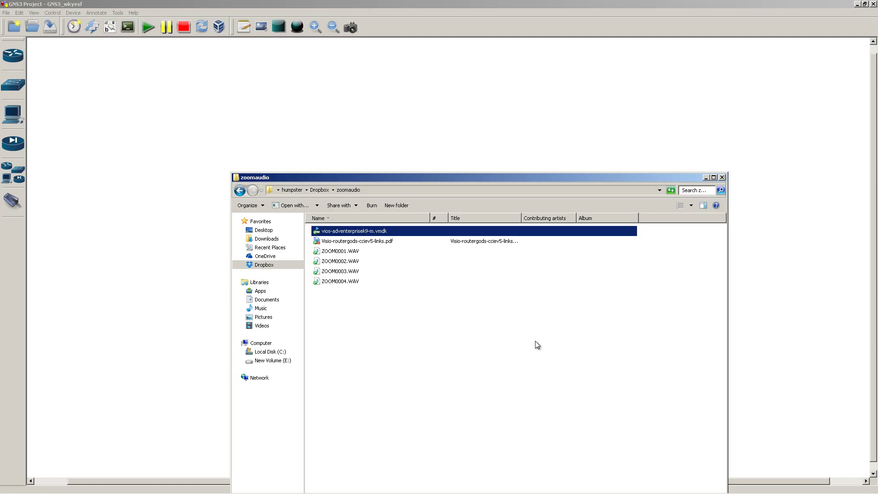
left_click(384, 231)
left_click(429, 319)
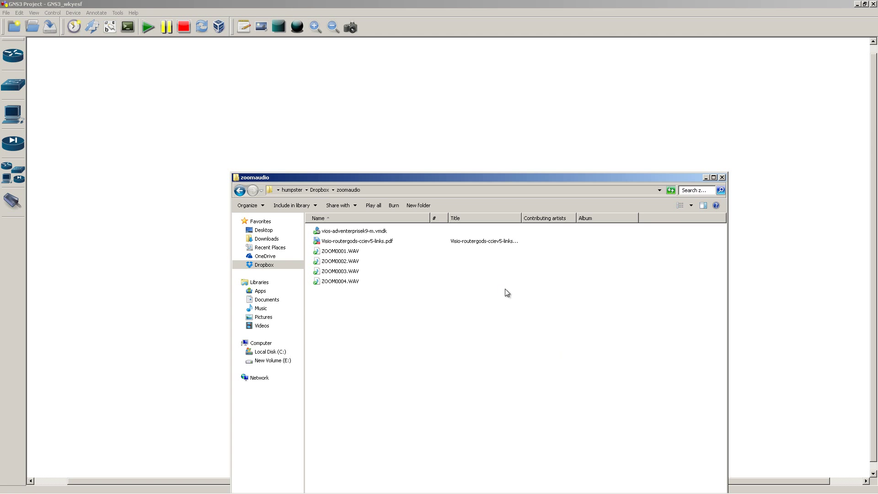
Open the Qemu preferences and test the Qemuwrapper settings.
left_click(24, 15)
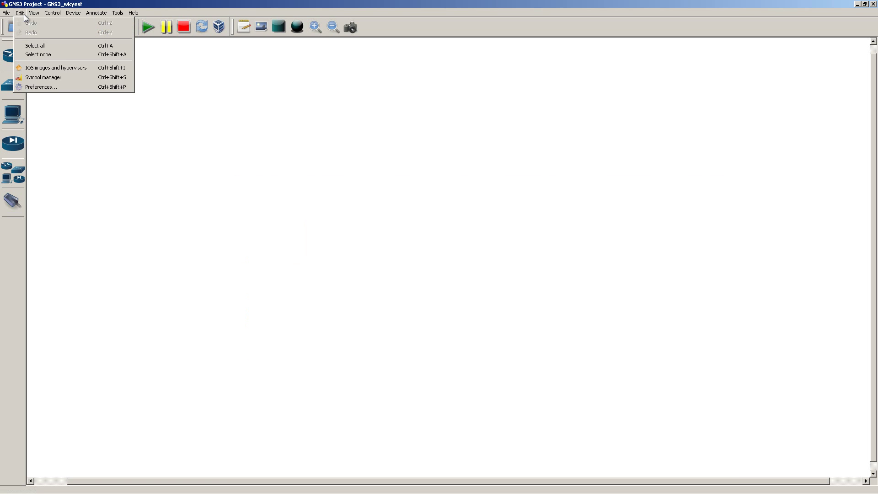
left_click(45, 86)
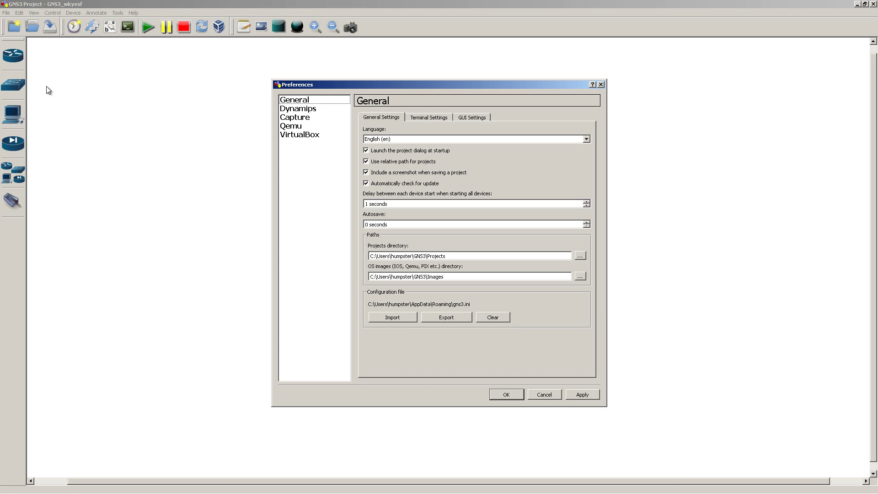
left_click(295, 130)
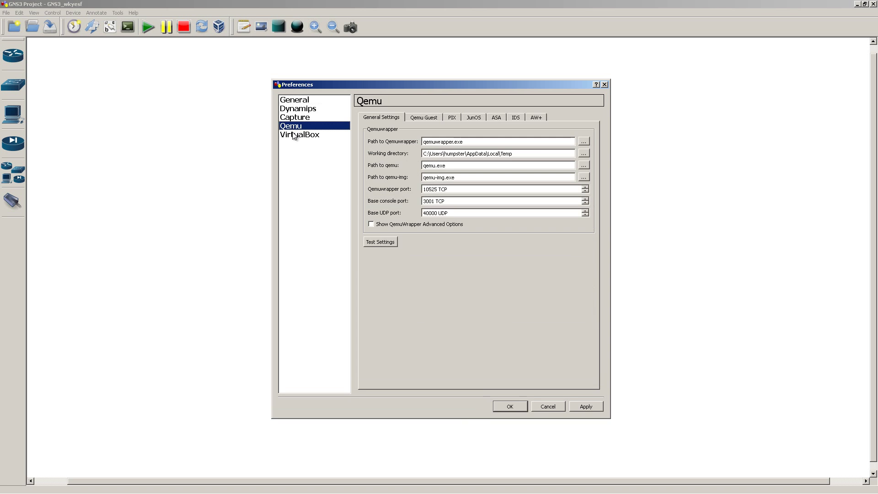
left_click(384, 243)
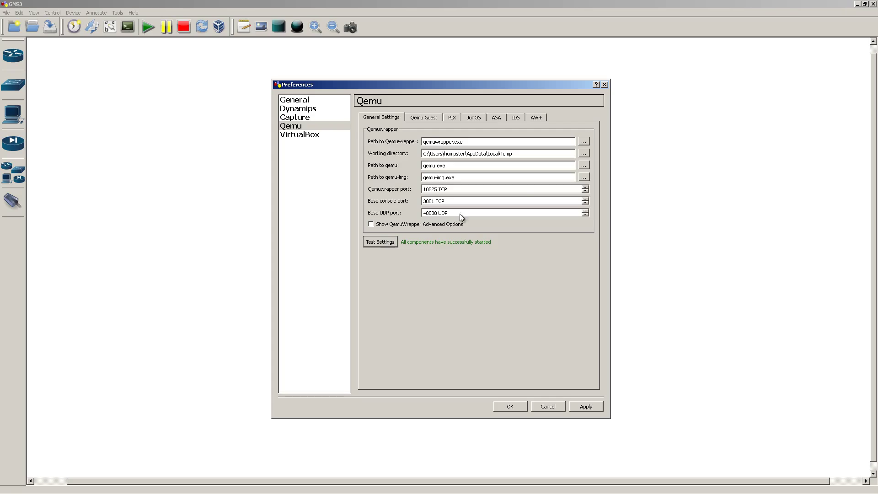
Choose vios-adventerprisek9-m.vmdk from the Dropbox zoomaudio folder as the Qemu guest's binary image.
left_click(429, 119)
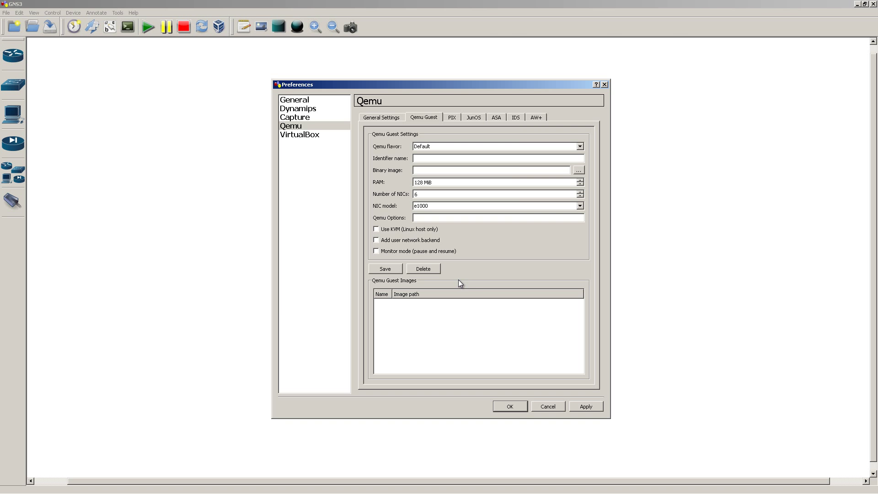
left_click(578, 171)
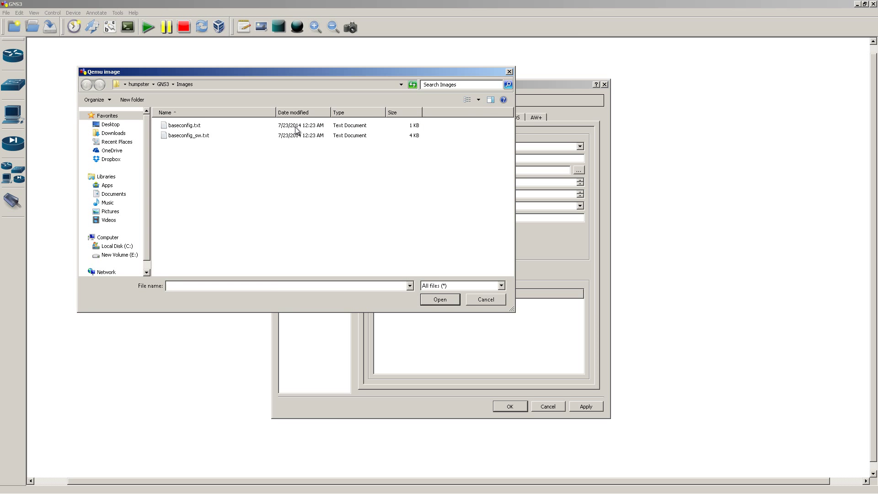
left_click(115, 159)
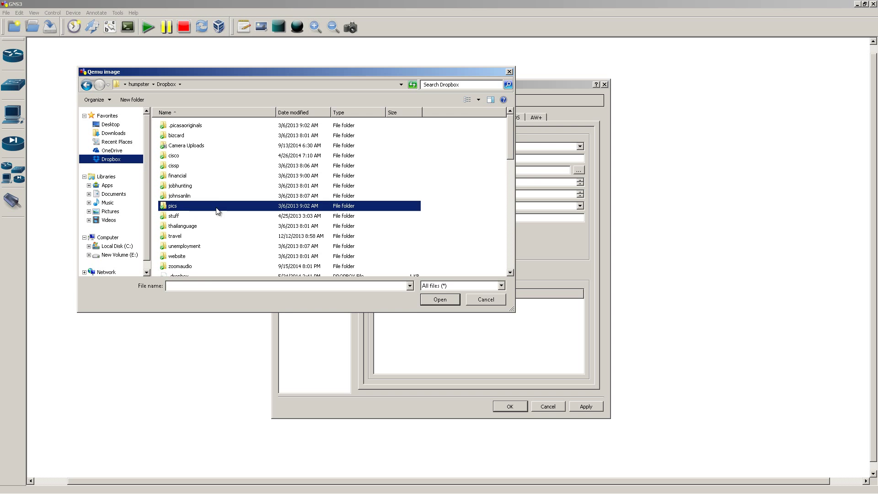
scroll(218, 204, "down", 5)
double_click(191, 121)
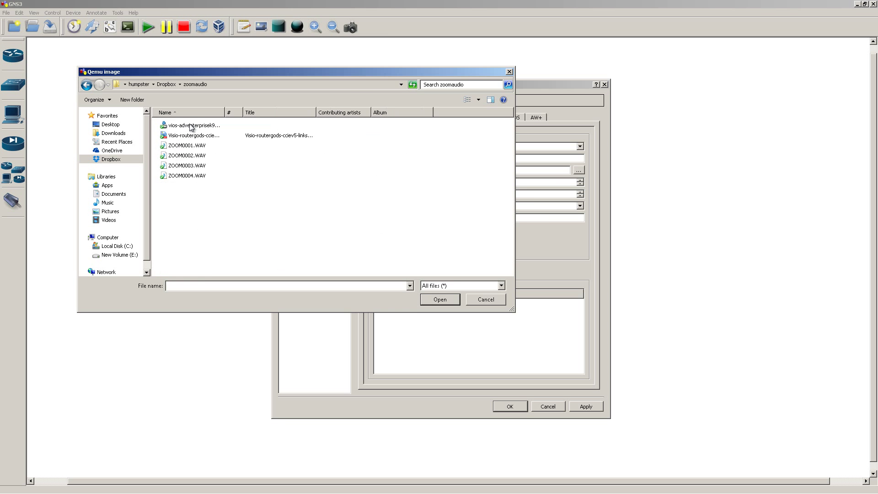
double_click(189, 127)
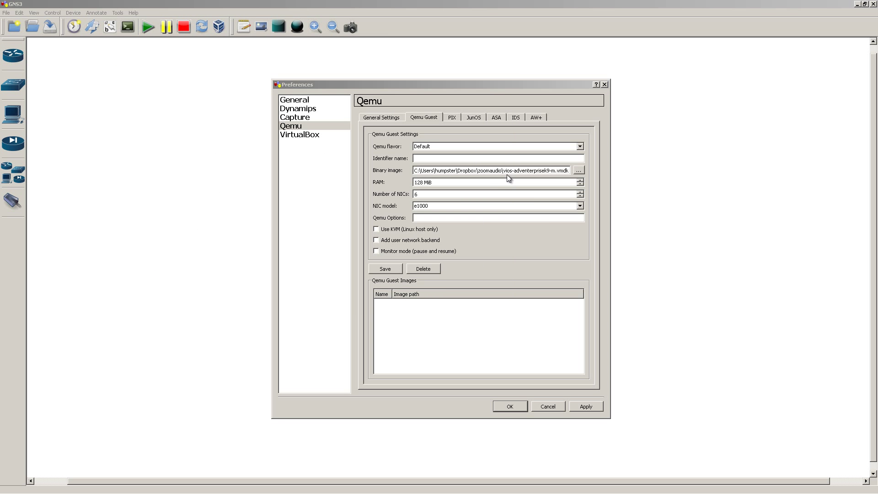
Set the Qemu guest's flavor to -x86_64, identifier name to vios, RAM to 512 MiB and NIC model to e1000.
left_click(505, 146)
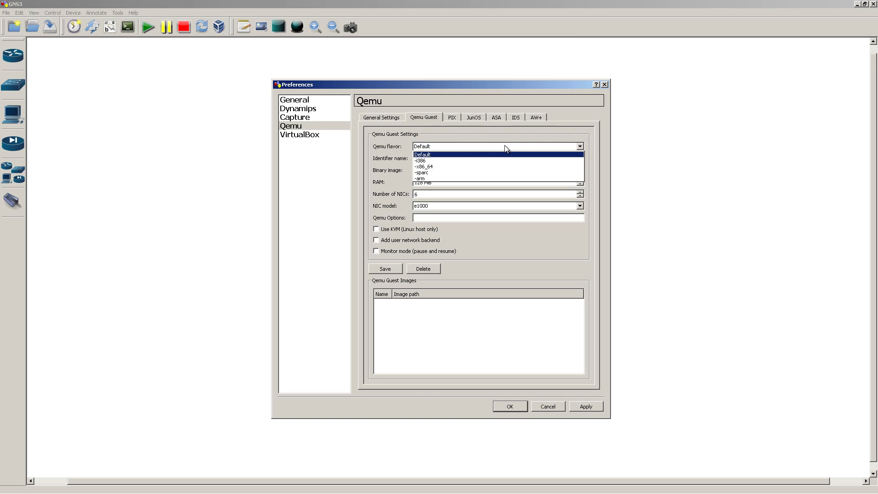
left_click(507, 167)
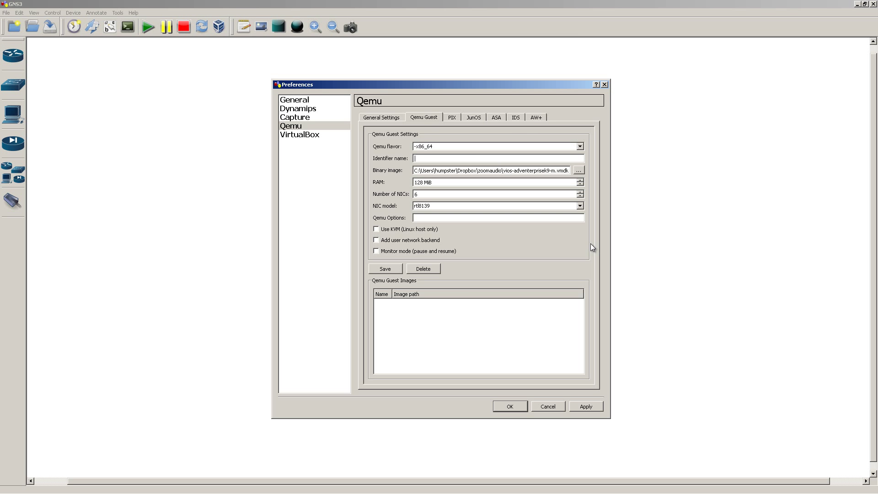
type("vios")
key("BackSpace")
key("BackSpace")
key("BackSpace")
type("512")
left_click(579, 206)
left_click(577, 217)
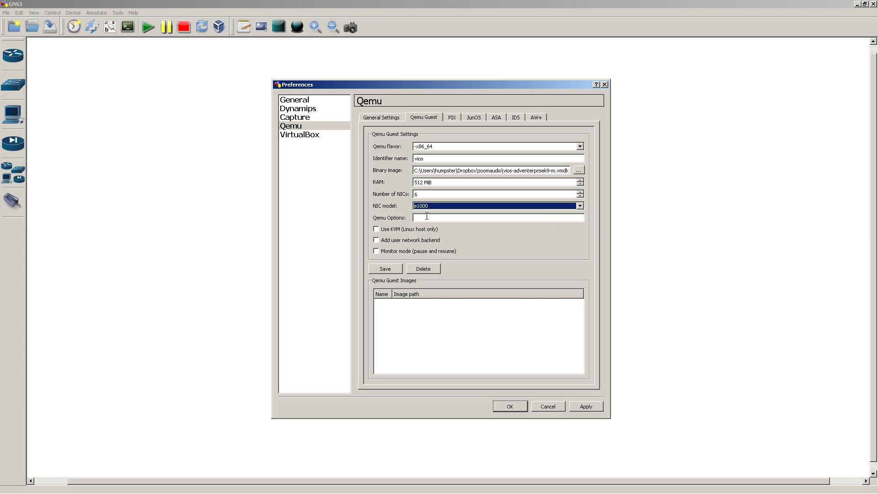
Save the vios guest to the Qemu guest images and accept the preferences.
left_click(385, 272)
left_click(471, 263)
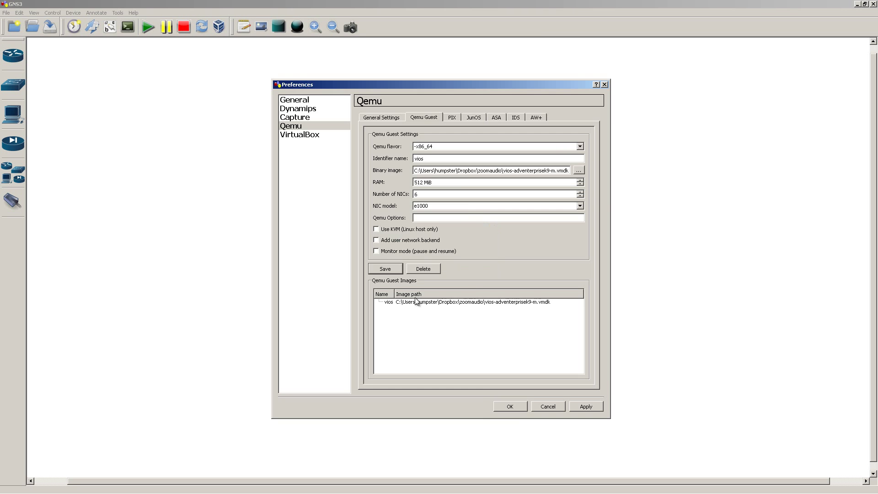
left_click(510, 406)
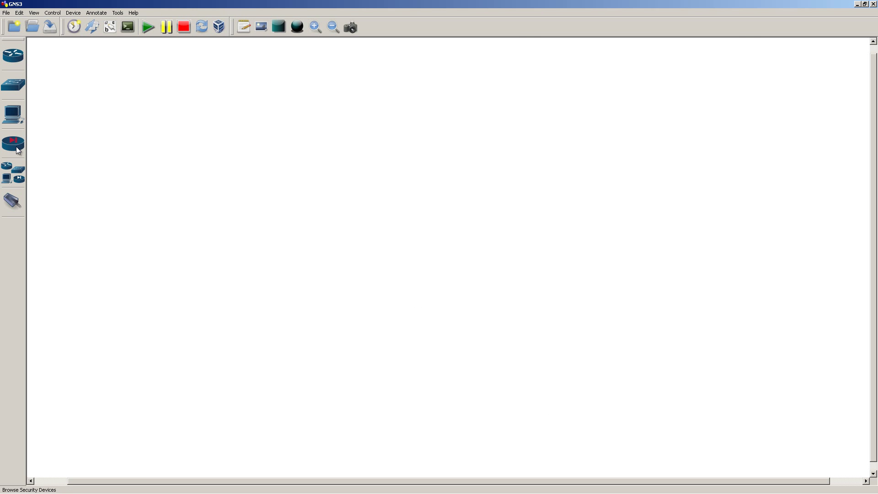
Place three Qemu guests in a triangle on the workspace: two in the upper row and one below between them.
left_click(14, 166)
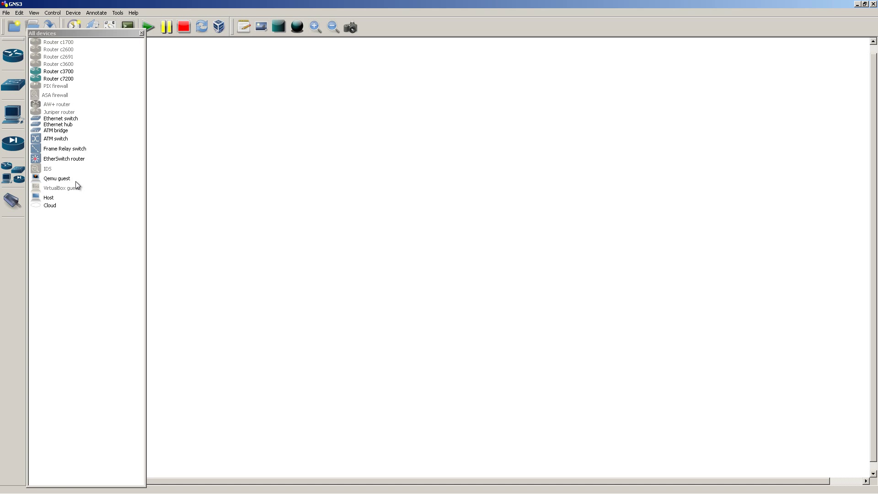
left_click_drag(64, 180, 345, 195)
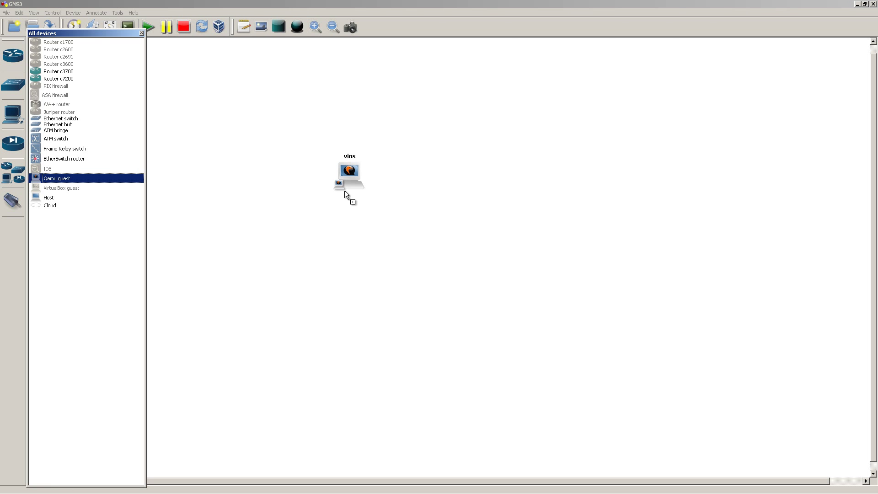
left_click_drag(620, 177, 619, 177)
left_click_drag(75, 183, 560, 350)
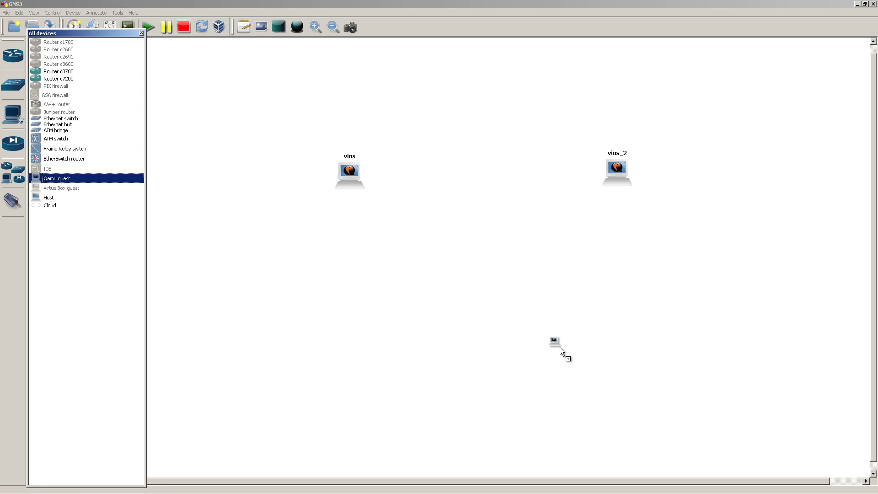
left_click_drag(490, 281, 491, 281)
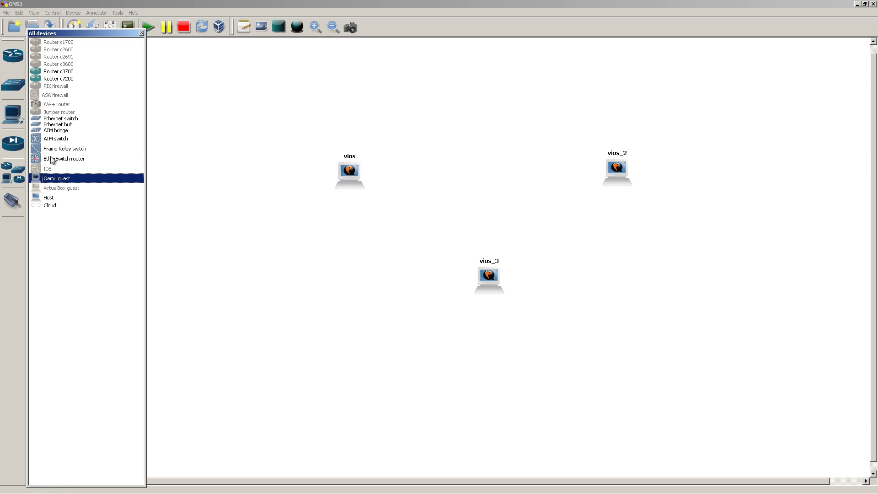
Link interface e0 of vios to interface e0 of vios_2.
left_click(11, 192)
left_click(350, 171)
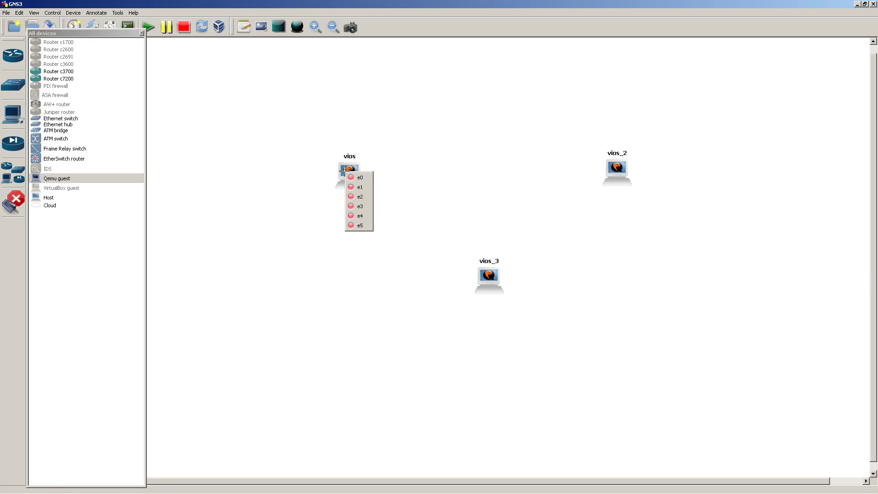
left_click(359, 177)
left_click(618, 172)
left_click(629, 180)
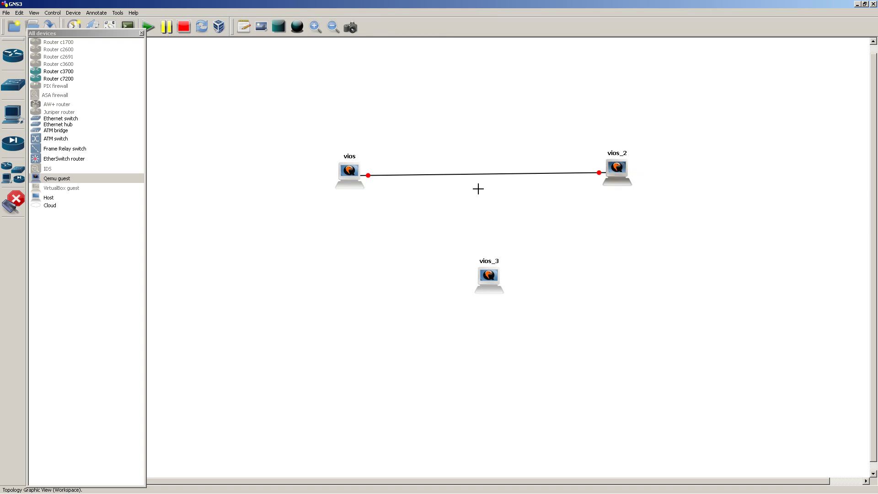
Link interface e1 of vios to interface e0 of vios_3.
left_click(349, 171)
left_click(361, 178)
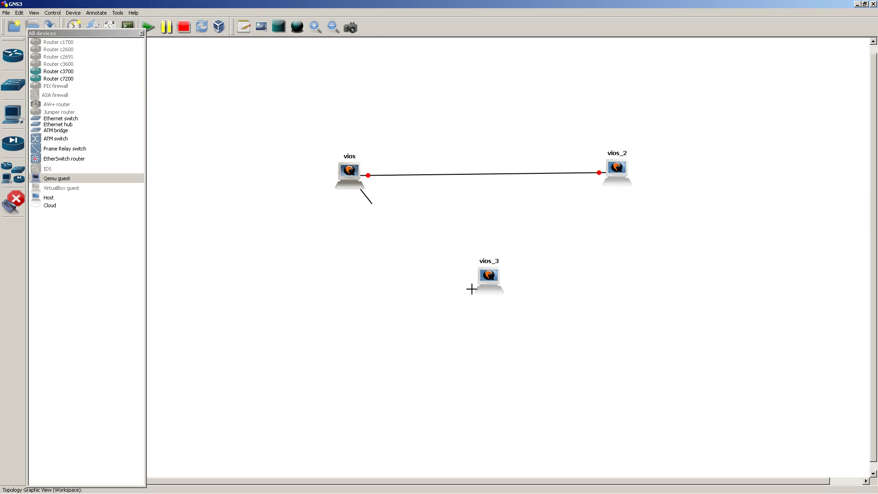
left_click(487, 281)
left_click(502, 288)
Link interface e1 of vios_3 to interface e1 of vios_2.
left_click(494, 282)
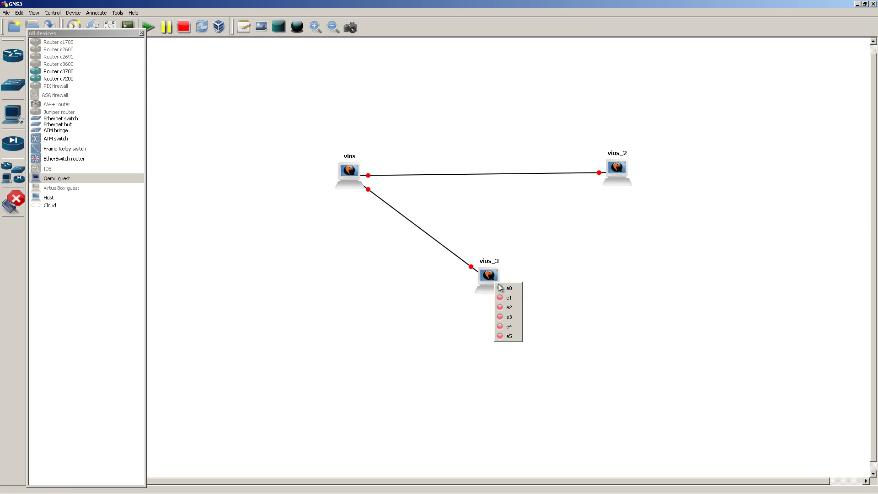
left_click(509, 298)
left_click(616, 172)
left_click(641, 189)
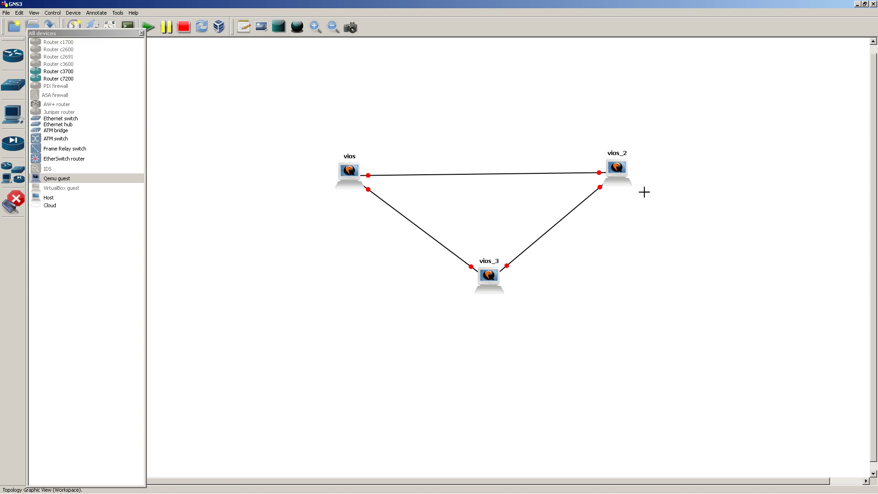
Close the device list, show the interface labels in the topology and leave link mode.
left_click(140, 34)
left_click(110, 26)
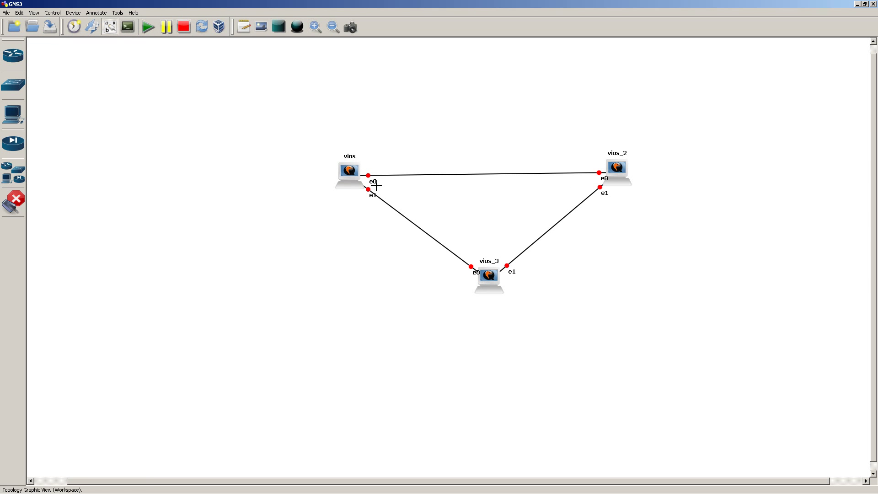
left_click(15, 196)
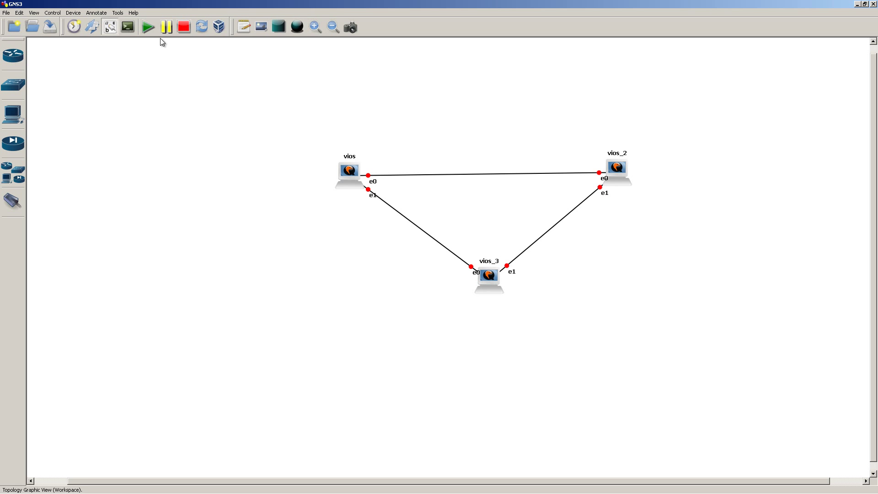
Start all devices and move the e0 labels of vios and vios_2 above their connecting link.
left_click(148, 27)
left_click(373, 181)
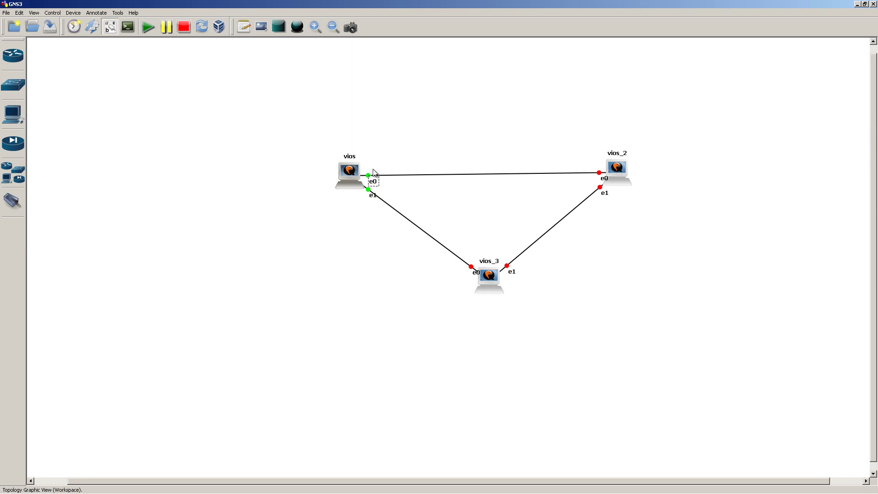
left_click_drag(373, 182, 375, 166)
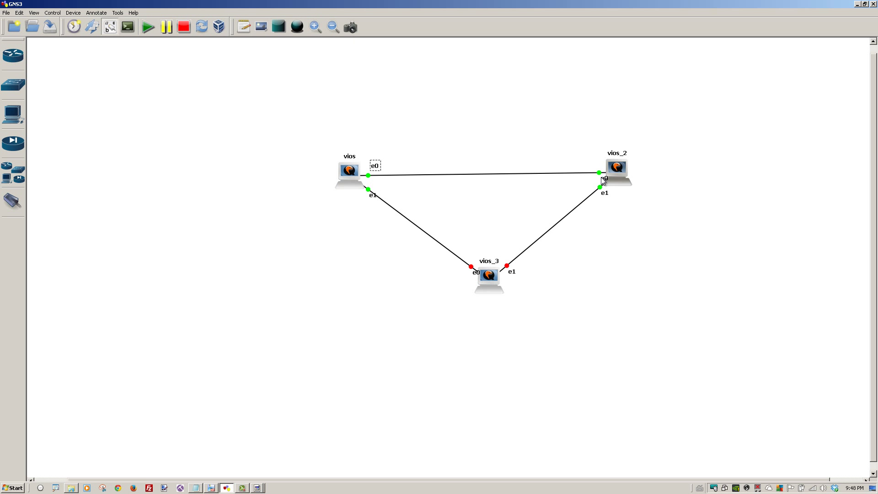
left_click_drag(602, 181, 593, 160)
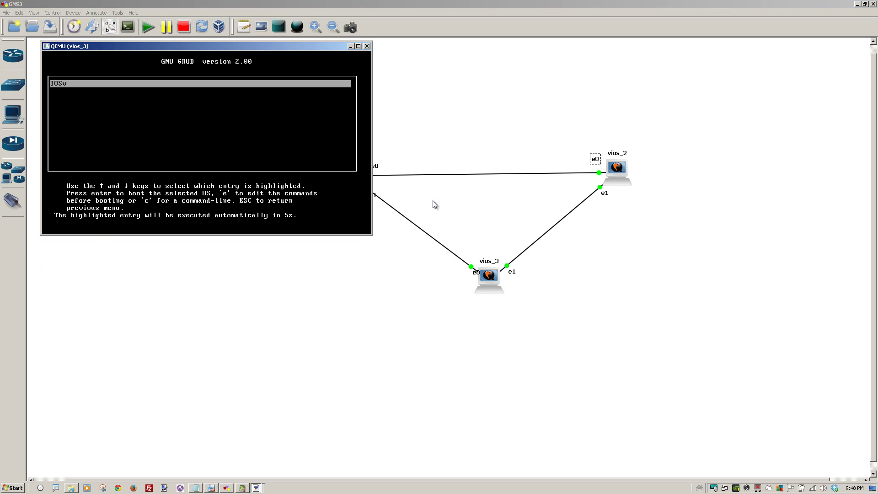
Boot the IOSv entry in the vios_3 console, and bring the vios_2 and vios consoles forward to boot IOSv there too.
left_click(326, 119)
key("Return")
key("alt+Tab")
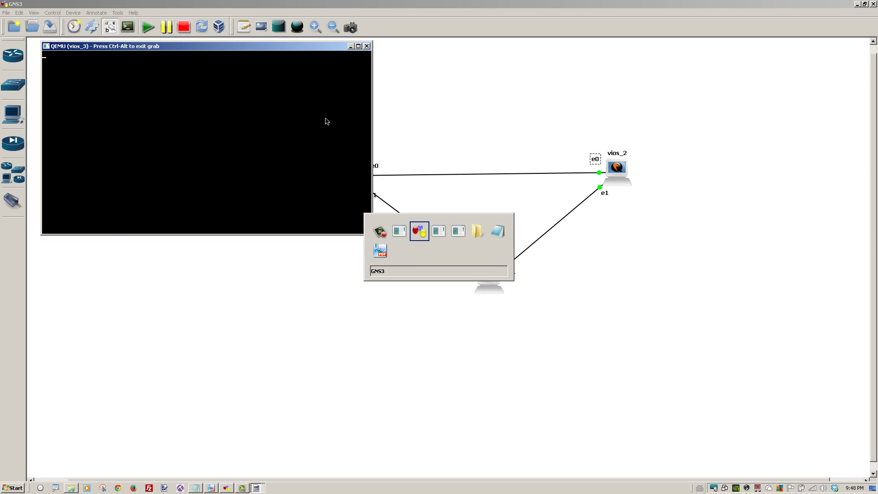
key("alt+Tab")
key("alt+Tab")
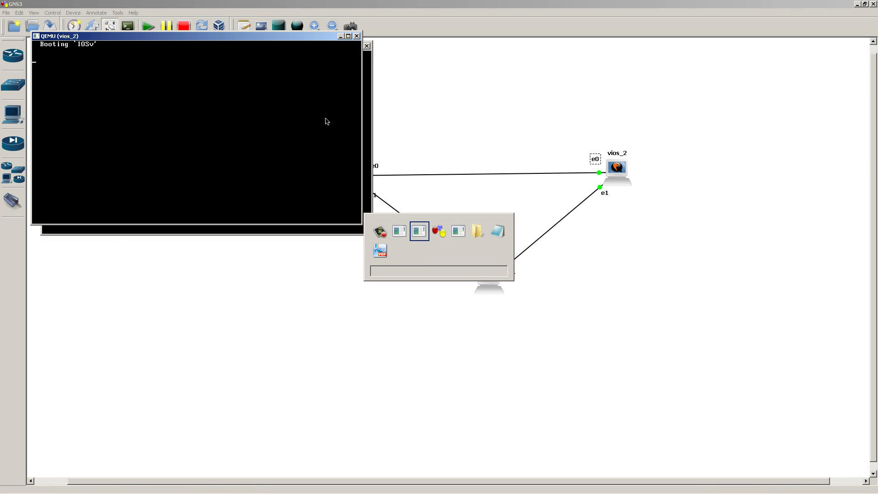
key("alt+Tab")
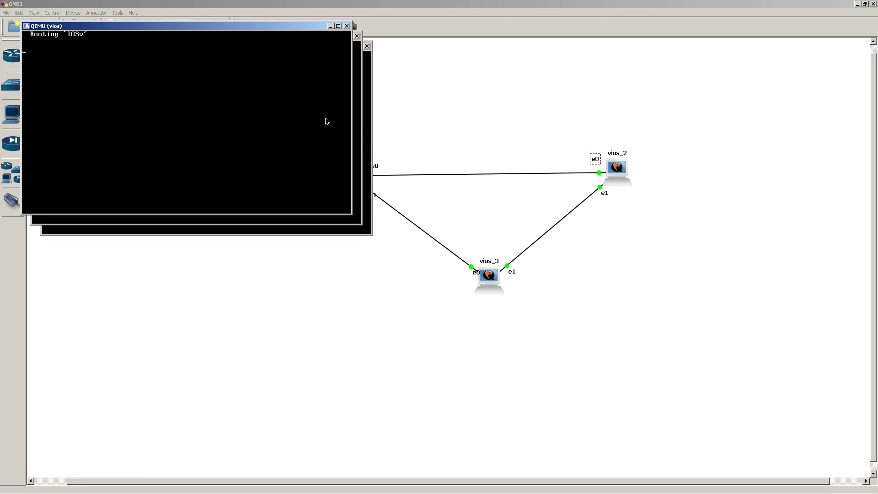
Open Windows Task Manager to monitor CPU and memory performance, and move its window clear of the consoles.
right_click(489, 488)
left_click(510, 463)
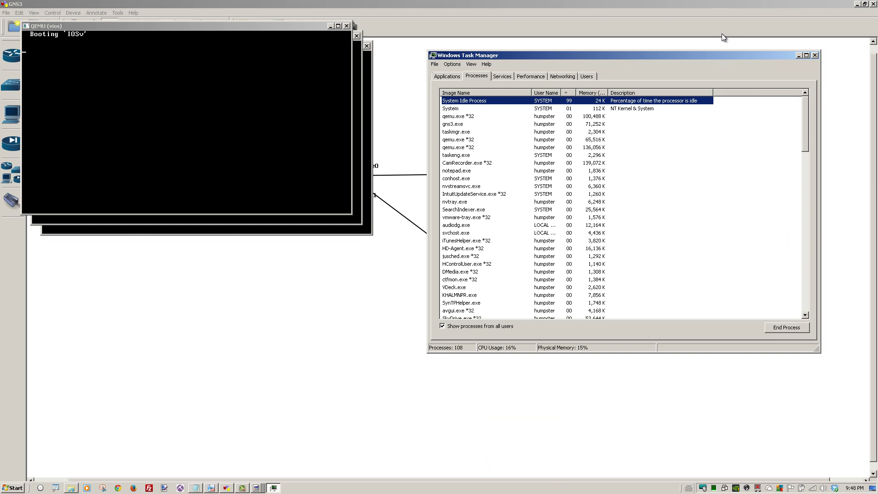
left_click(537, 76)
left_click_drag(617, 55, 647, 110)
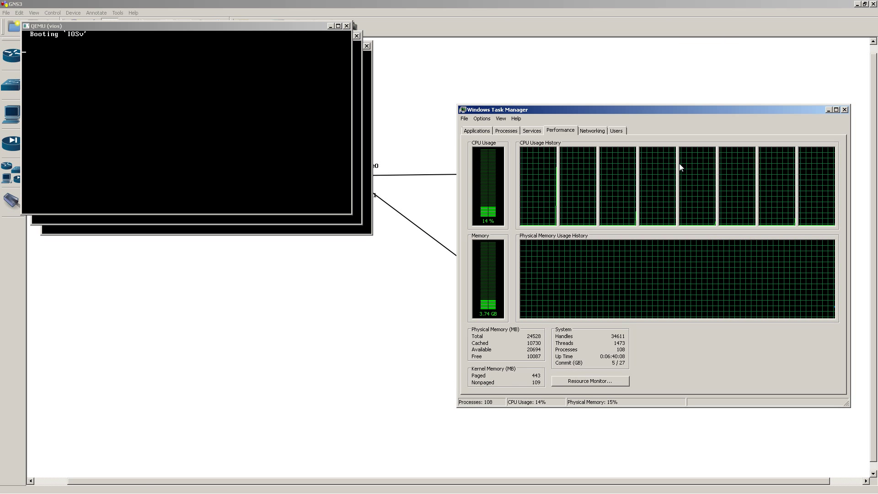
Minimize the QEMU windows of vios, vios_2 and vios_3 to clear the view of the topology.
left_click(330, 26)
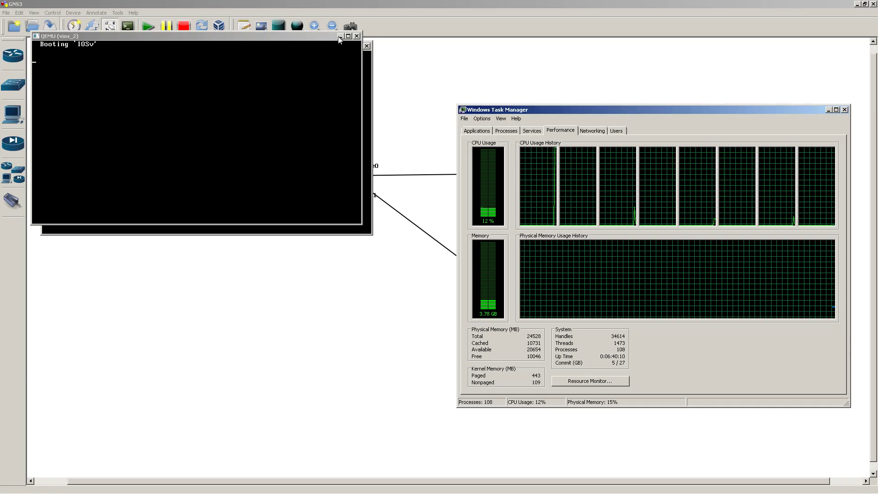
left_click(339, 37)
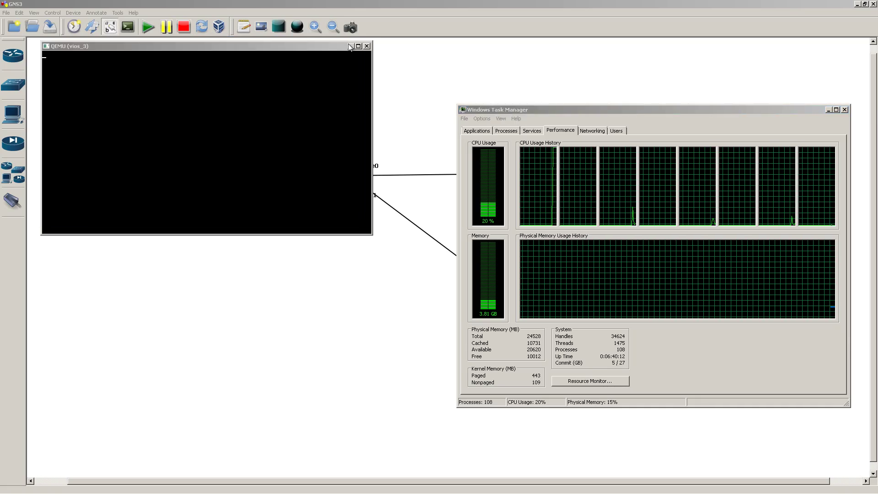
left_click(351, 46)
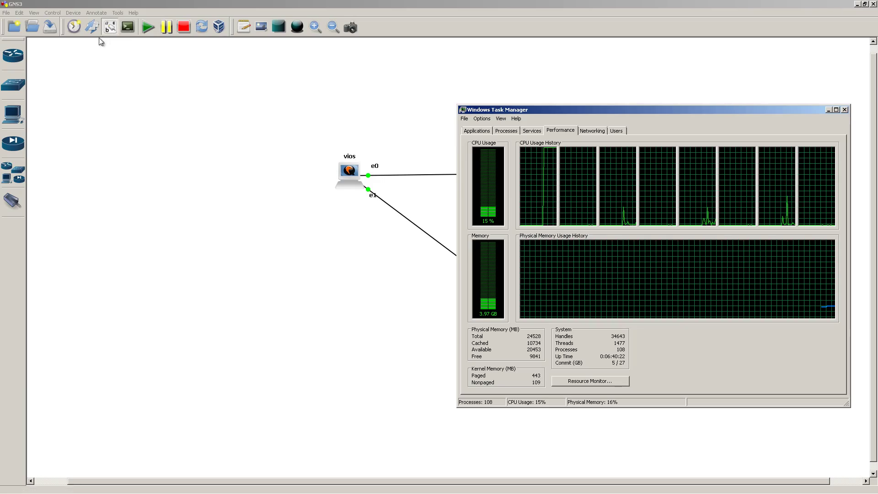
Open console connections to all devices and spread the vios, vios_2 and vios_3 console windows apart.
left_click(130, 33)
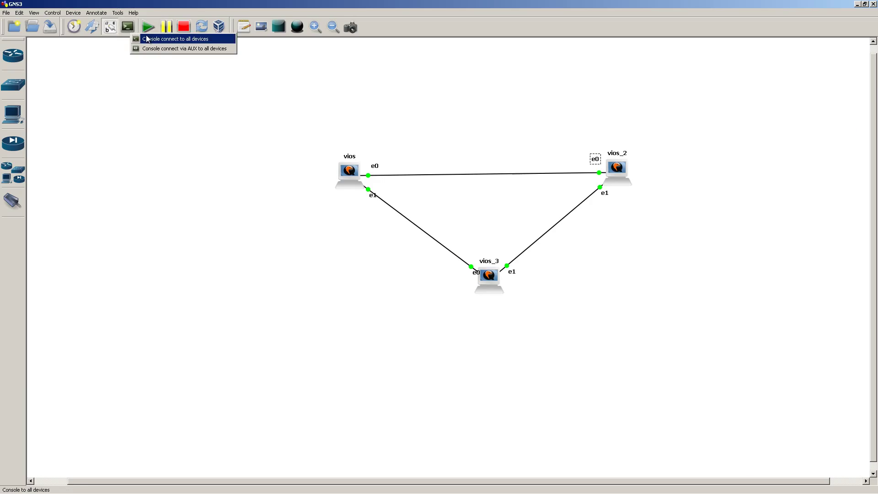
left_click(147, 39)
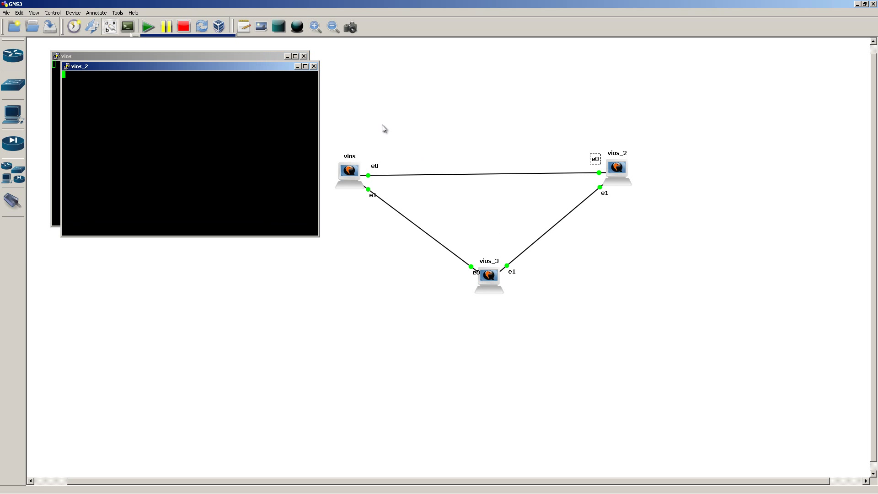
left_click_drag(253, 80, 313, 269)
left_click_drag(258, 67, 280, 221)
left_click_drag(358, 265, 356, 307)
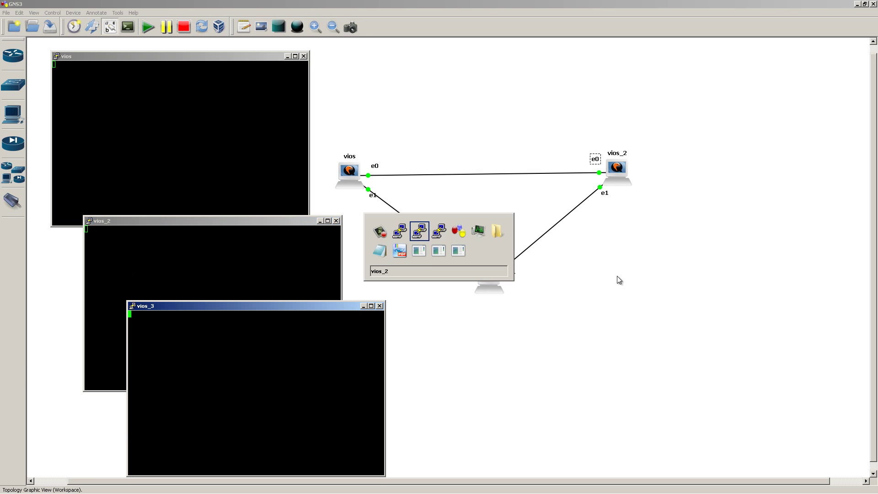
Bring Task Manager forward beside the consoles and activate the vios, vios_2 and vios_3 consoles, ending on vios.
key("Tab")
key("Tab")
key("Tab")
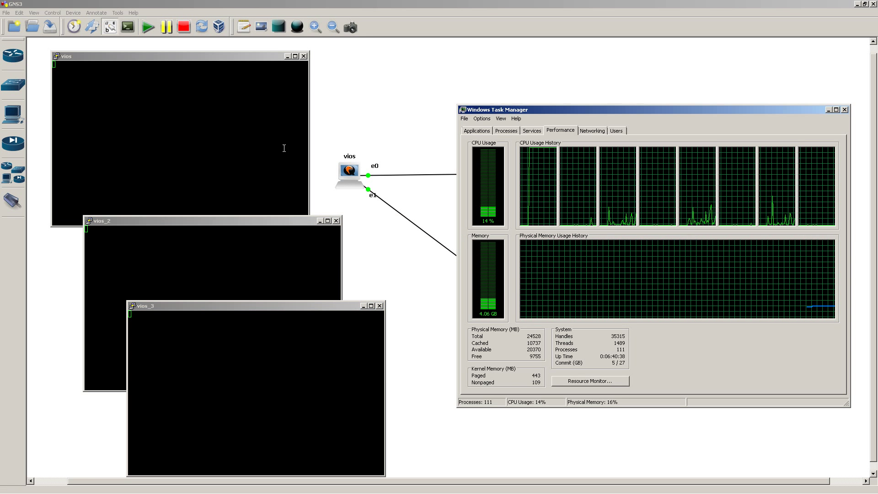
left_click(232, 137)
left_click(245, 249)
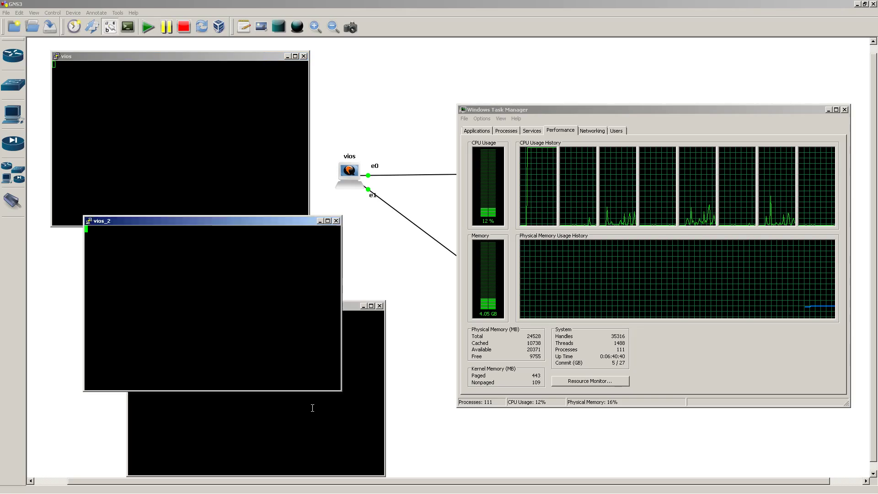
left_click(314, 408)
left_click(264, 130)
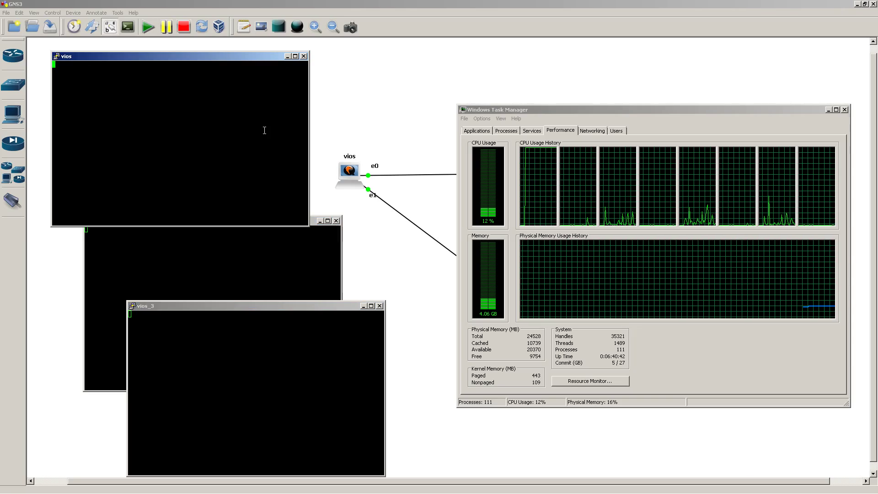
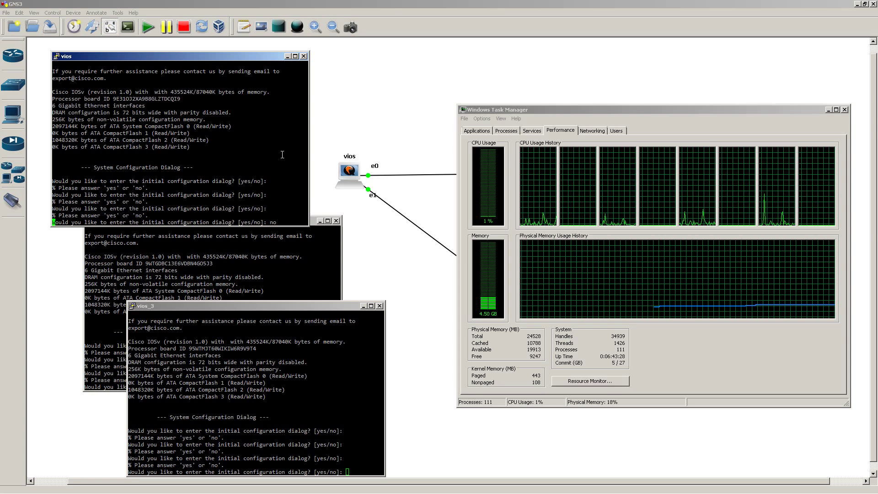
Answer no to the initial configuration dialog on vios_2, vios_3 and vios, moving Task Manager slightly higher in between.
left_click(276, 280)
type("no")
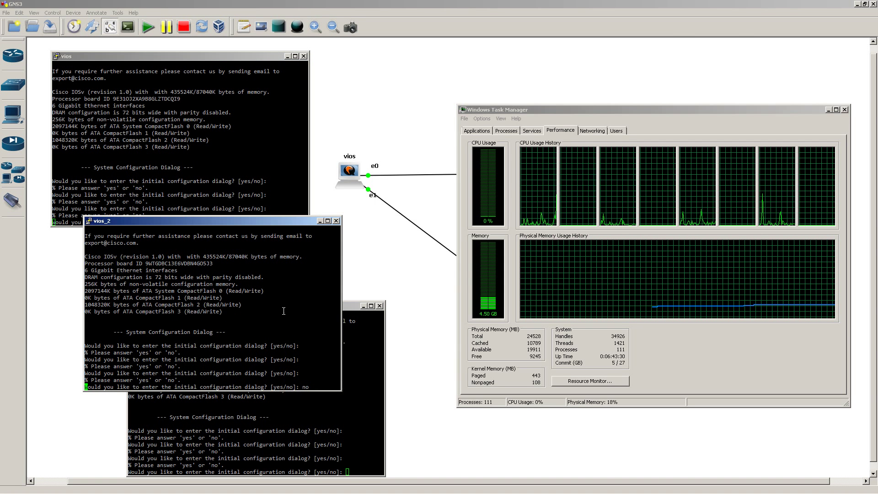
left_click(329, 466)
type("no")
key("Return")
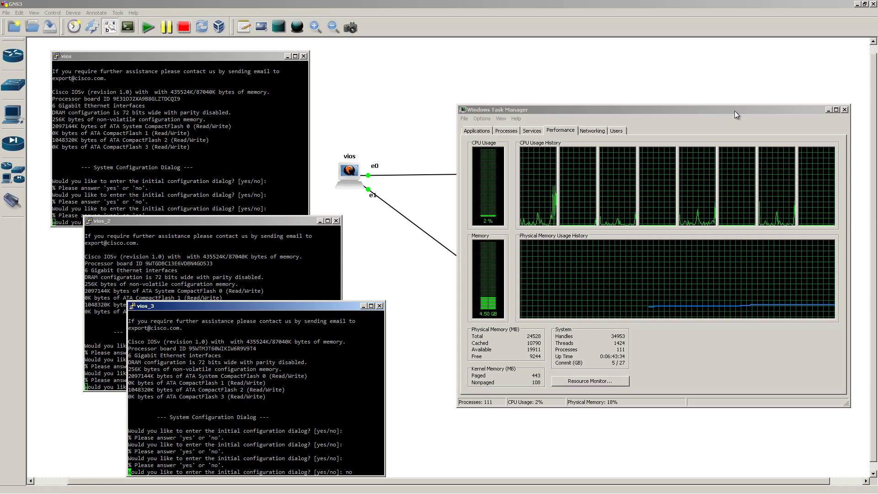
left_click_drag(734, 110, 737, 83)
left_click(262, 154)
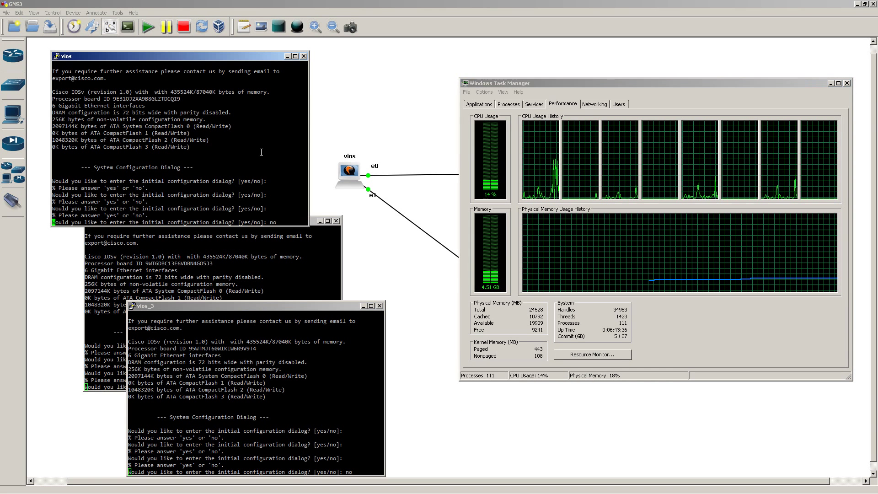
type("no")
key("Return")
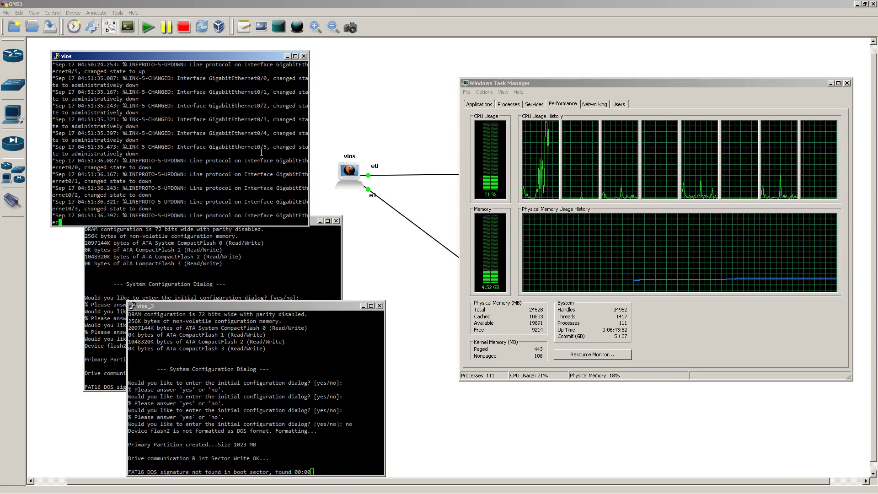
Highlight the FAT16 DOS signature line in the vios_3 console and check the startup progress in all three consoles.
left_click_drag(130, 472, 311, 471)
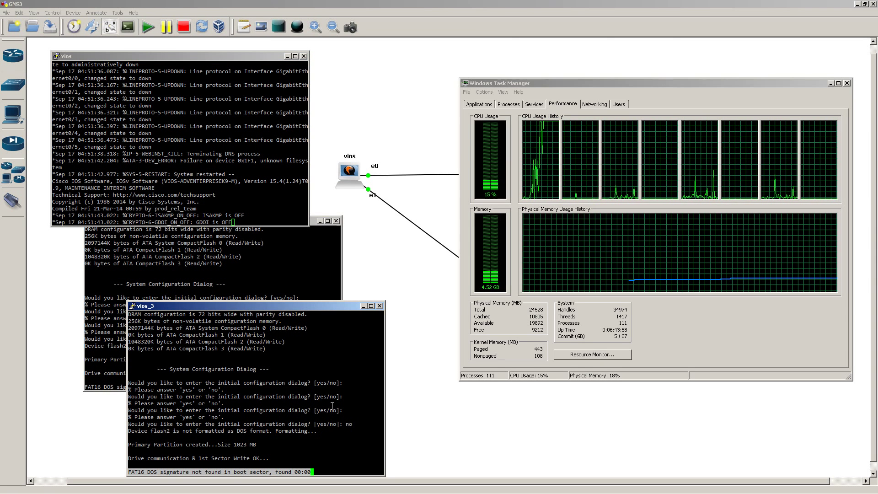
left_click(263, 139)
left_click(254, 260)
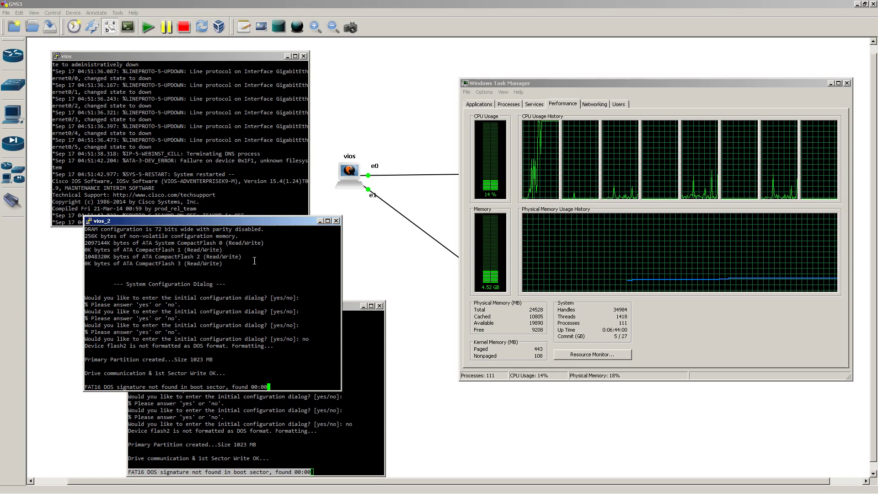
left_click(242, 146)
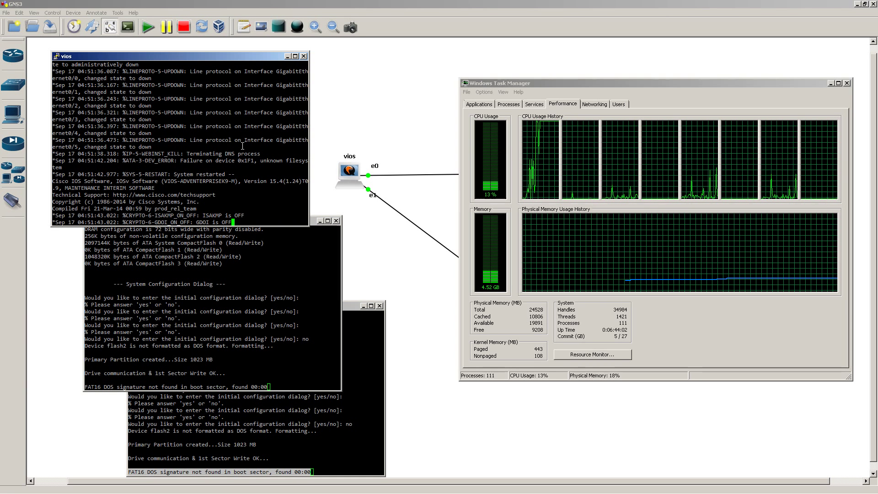
left_click(368, 353)
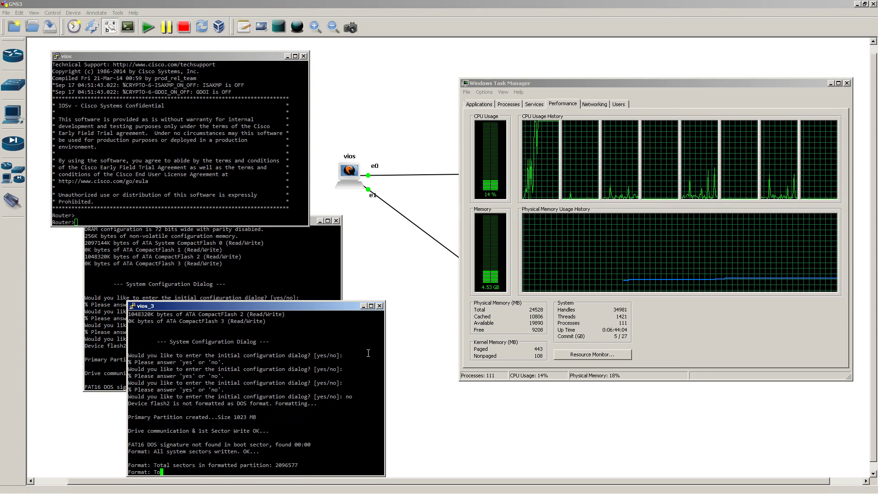
Enter privileged and global configuration mode on vios and set its hostname to R1.
left_click(201, 160)
type("en")
key("Return")
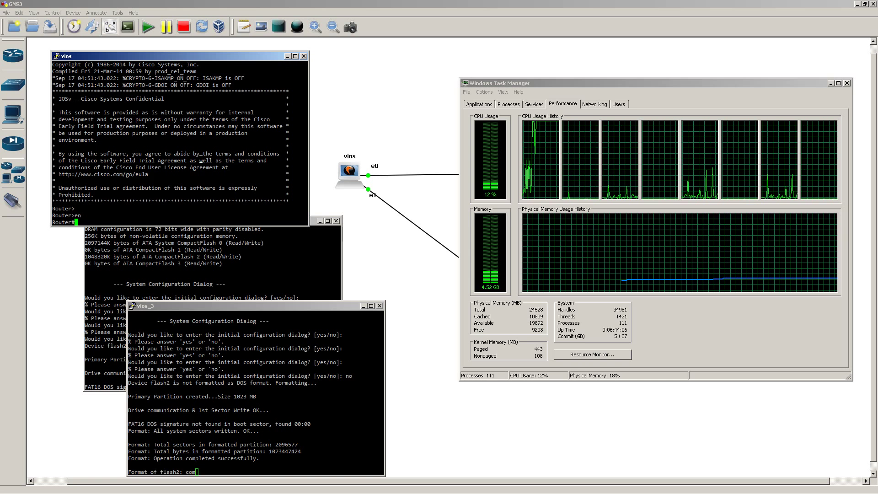
type("conf ")
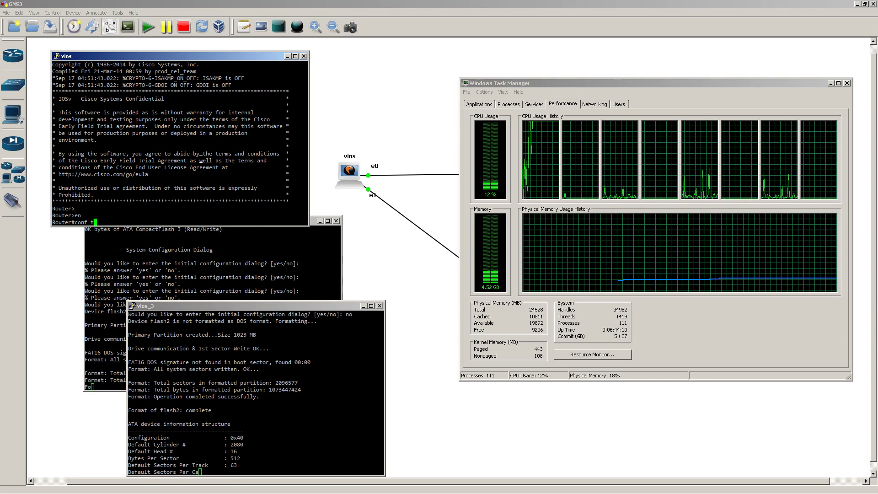
type("t")
key("Return")
type("hostn")
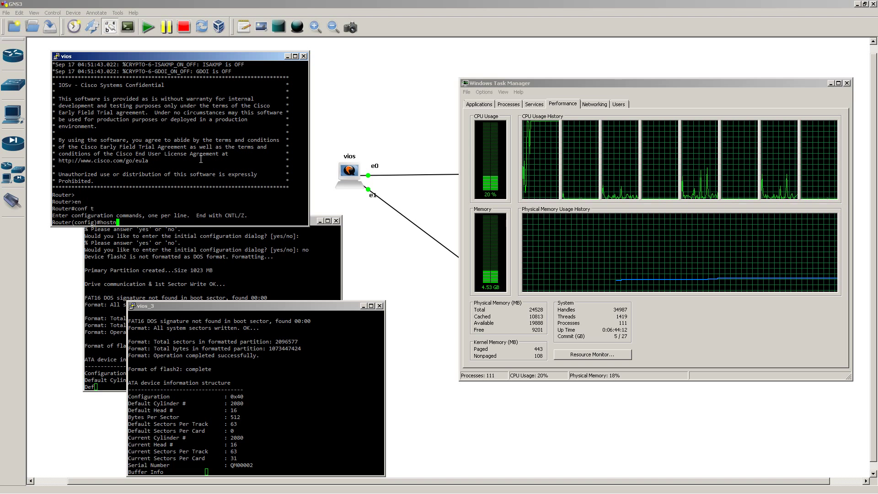
type("ame R1")
key("Return")
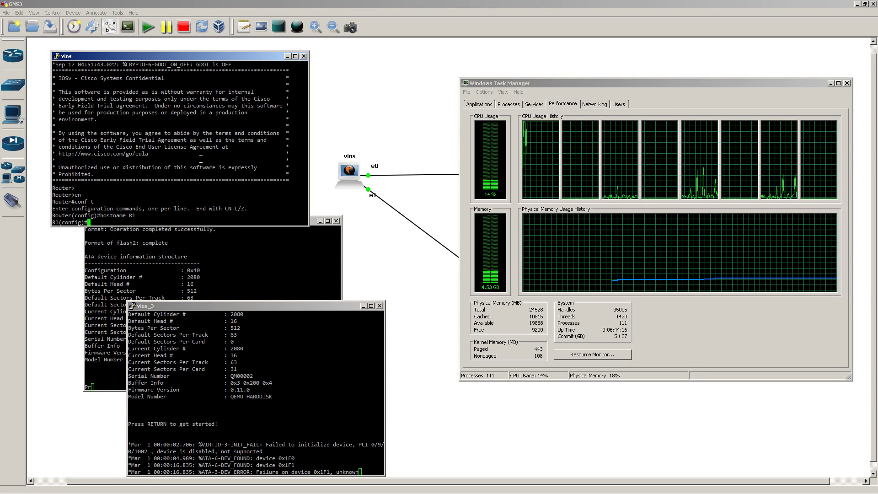
Configure R1's gig 0/0 with IP address 10.10.12.1 and mask 255.255.255.0, enable it, and enter the command for interface gig 0/1.
type("int gig")
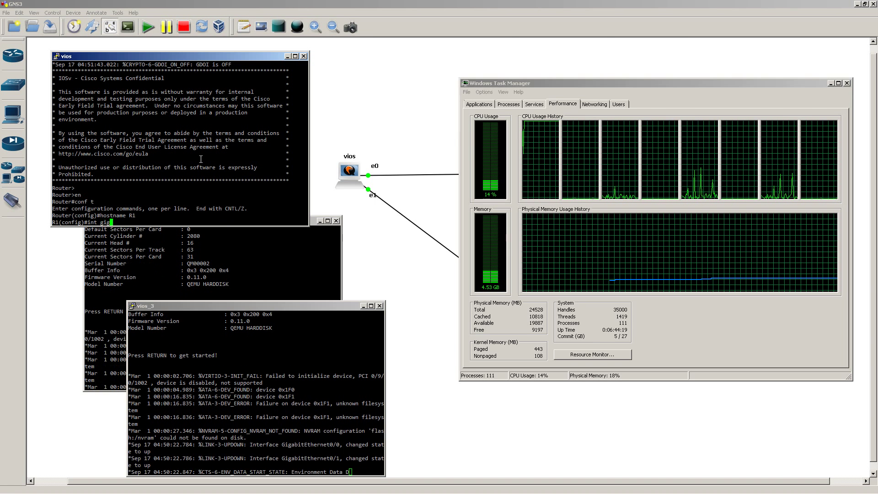
type(" 0/0/")
key("Return")
type("ip add")
key("Tab")
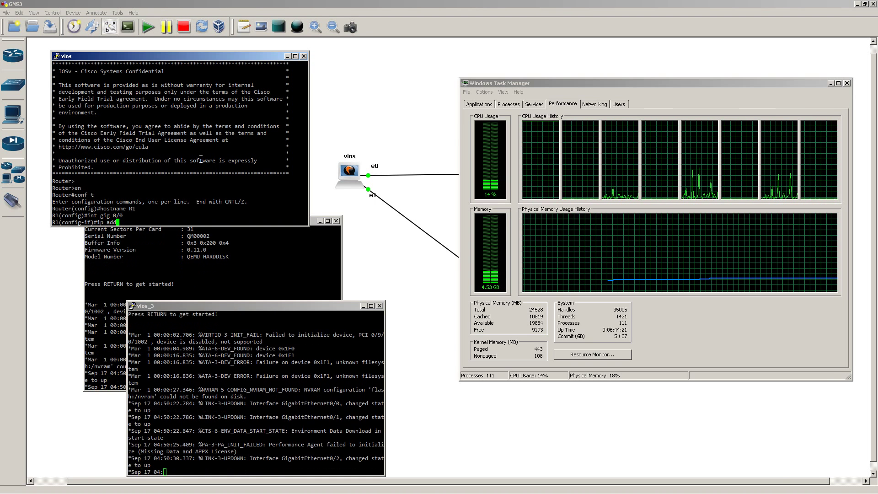
type("10.10.12.2")
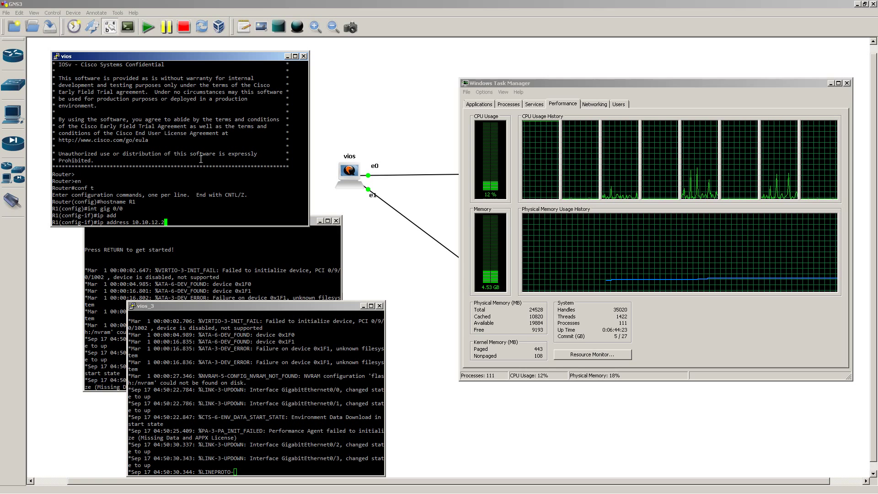
key("BackSpace")
key("BackSpace")
type("1 255.255")
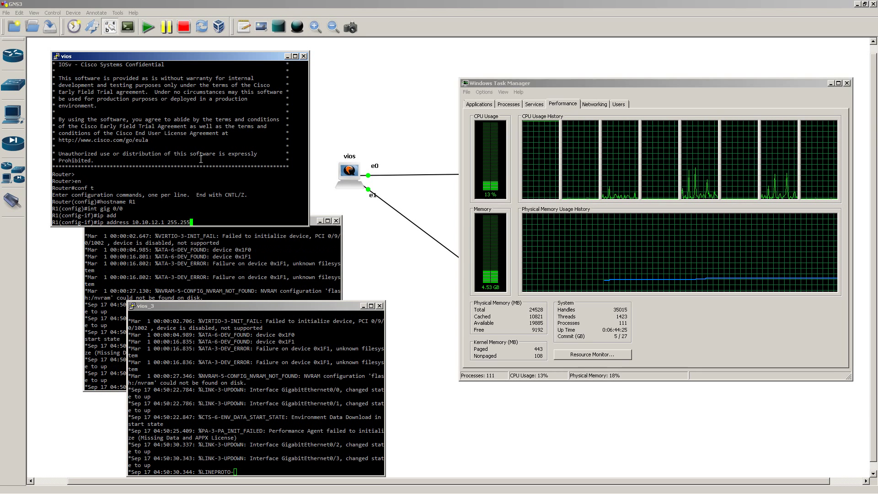
type(".255.0")
key("Return")
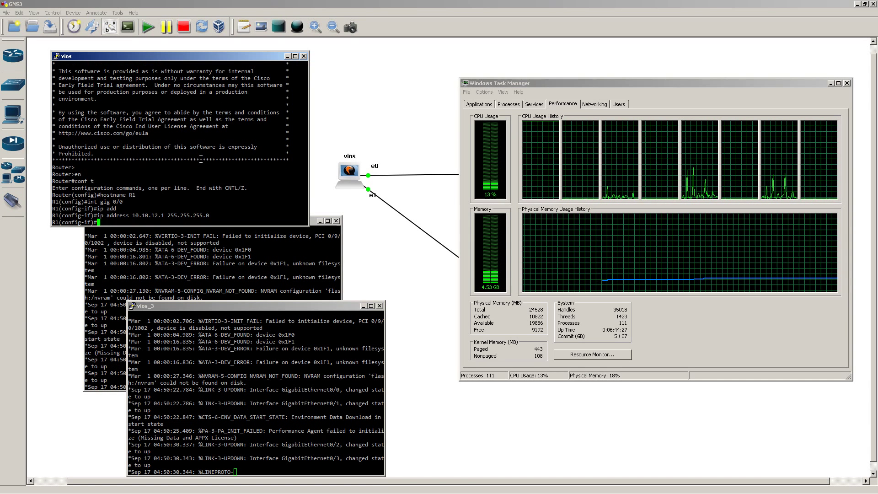
type("no shut")
key("Return")
type("int gig 0/1")
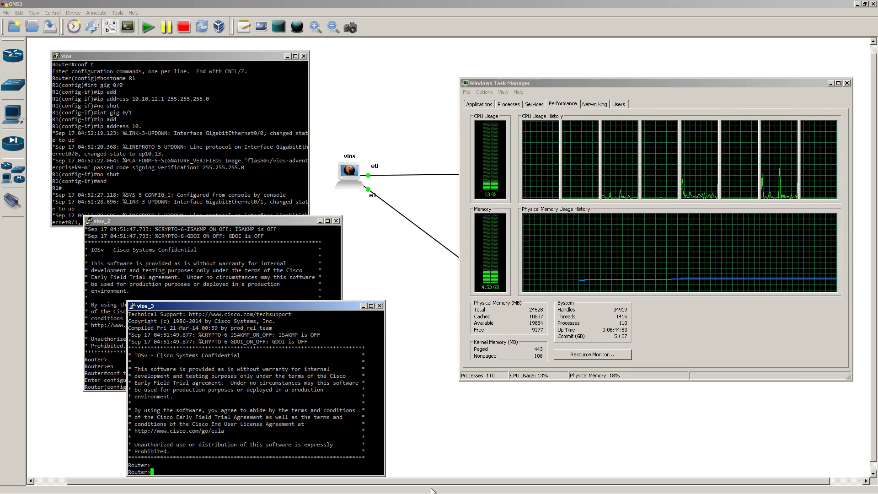
Enter privileged mode and global configuration mode in the vios_3 console.
type("en")
key("Return")
type("conf t")
key("Return")
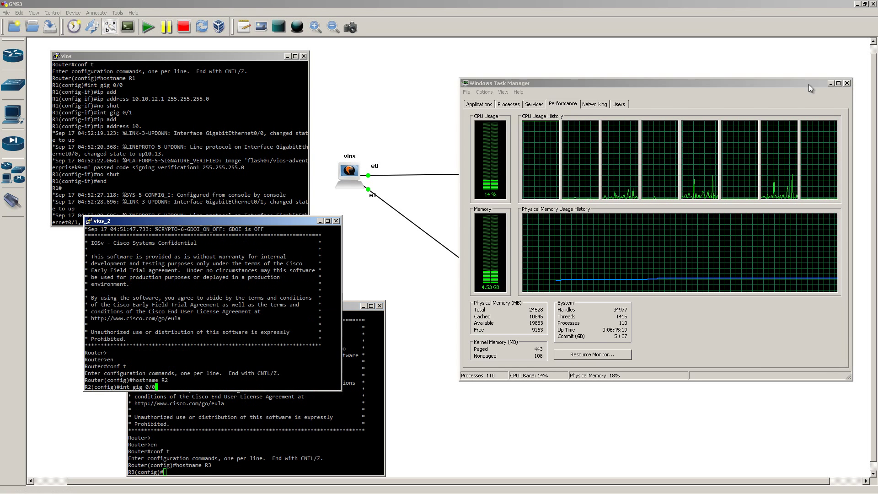
Move Task Manager clear of the topology and enable R2's gig 0/0 with IP address 10.10.12.2 and mask 255.255.255.0.
left_click_drag(809, 84, 839, 360)
left_click(227, 330)
key("Return")
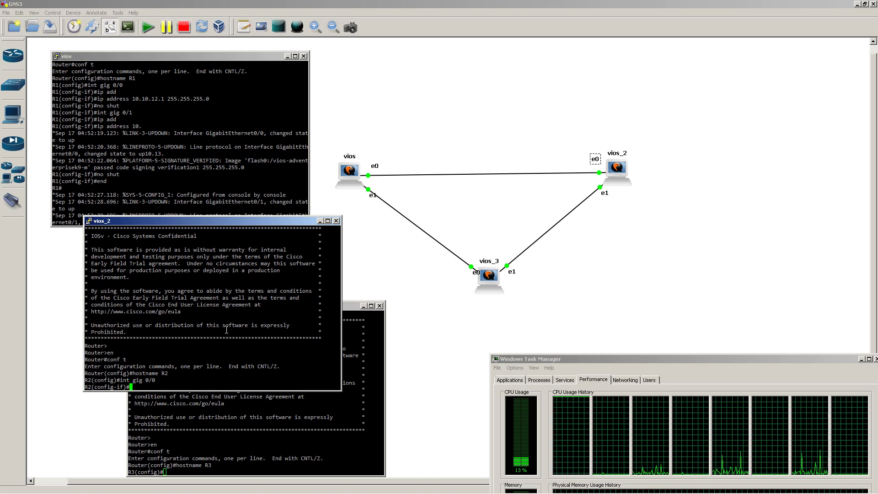
type("ip add")
key("Tab")
type("10.10.12.2 2")
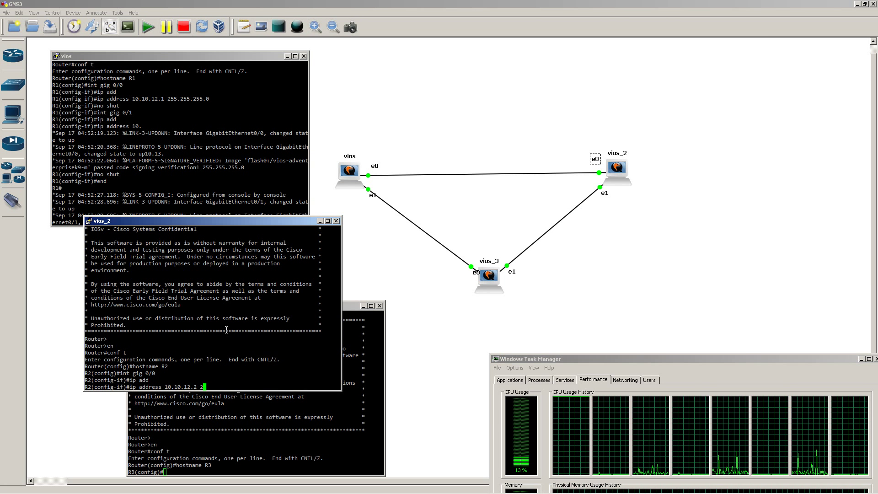
type("55.255.255.0")
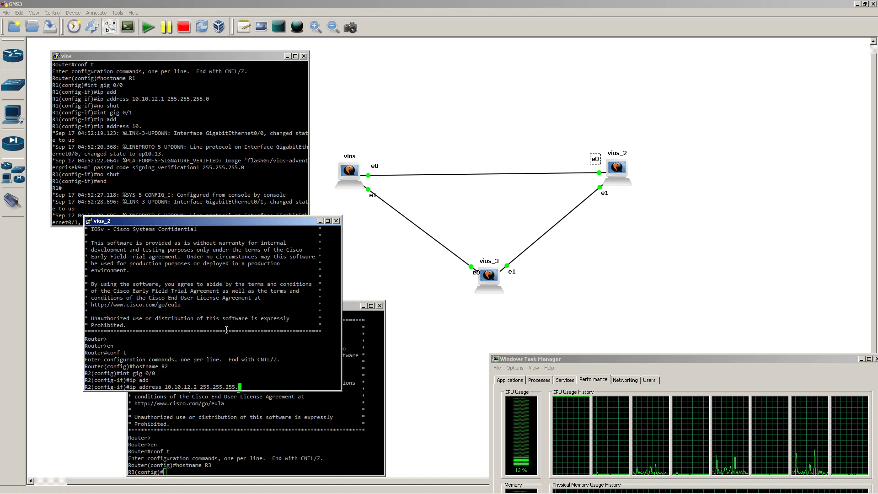
key("Return")
type("no shut")
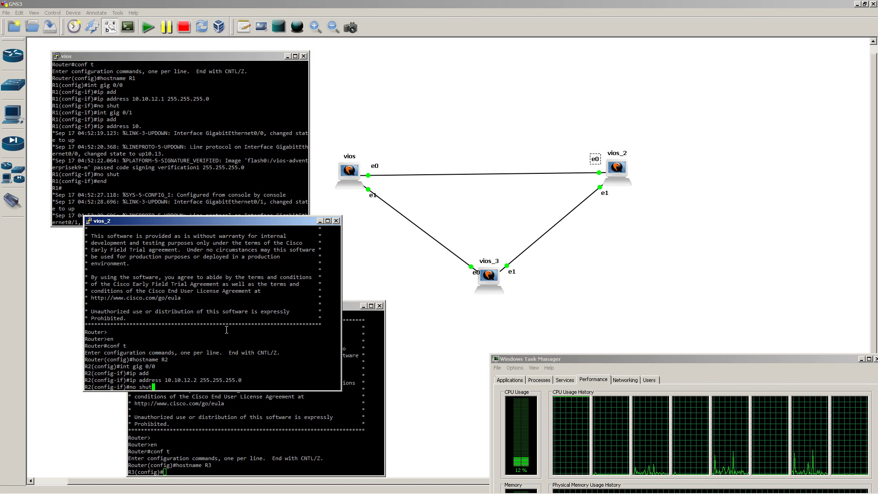
key("Return")
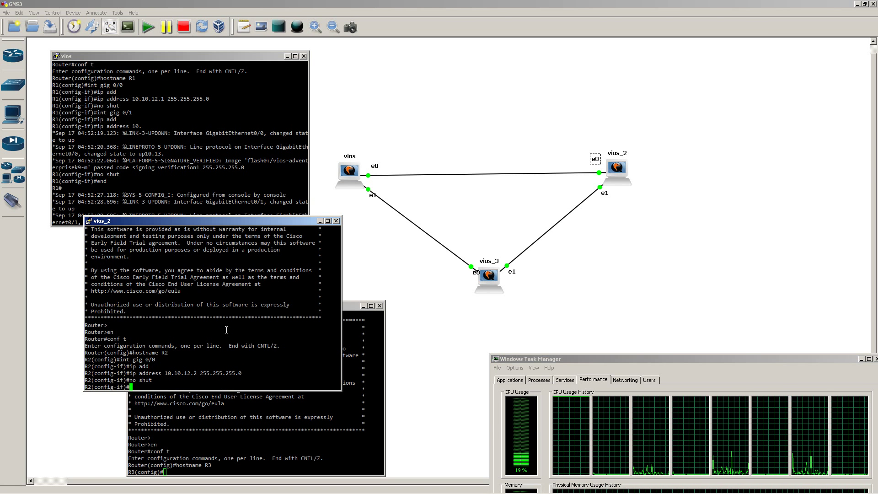
Configure R2's gig 0/1 with IP address 10.10.23.2 and mask 255.255.255.0, and enable the interface.
type("int gig 0/0")
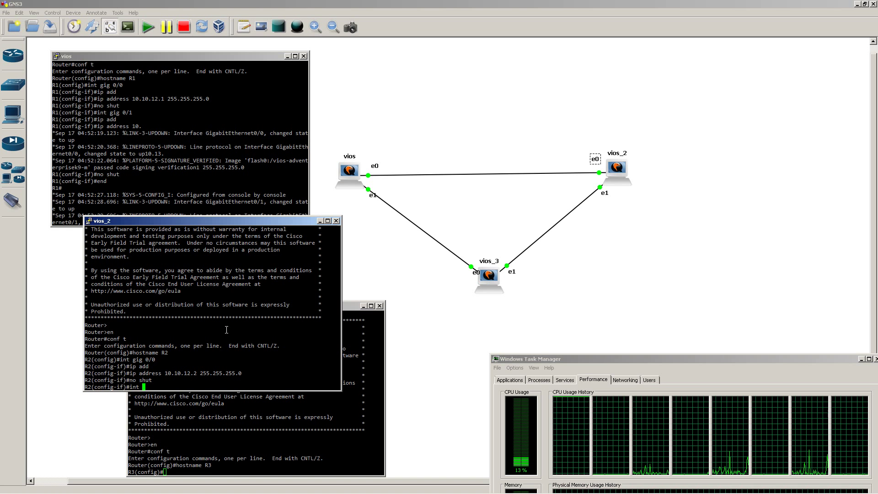
key("BackSpace")
type("1")
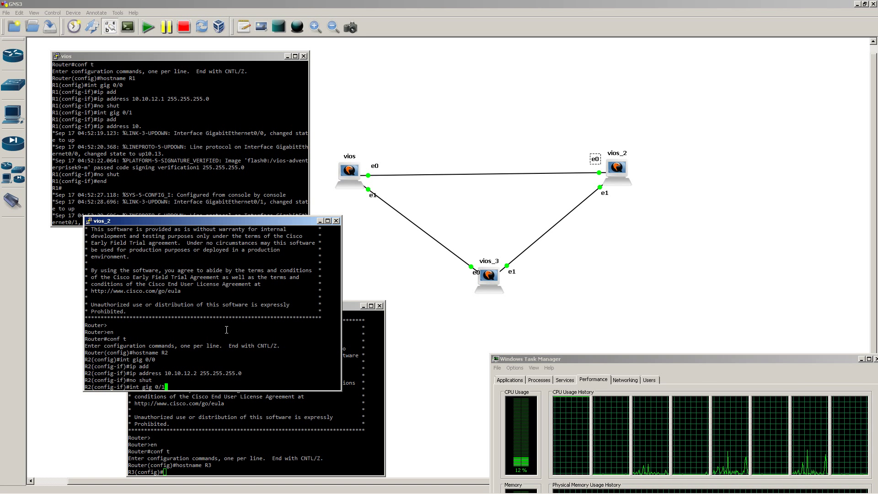
key("Return")
type("ip add")
key("Tab")
type("10.10.")
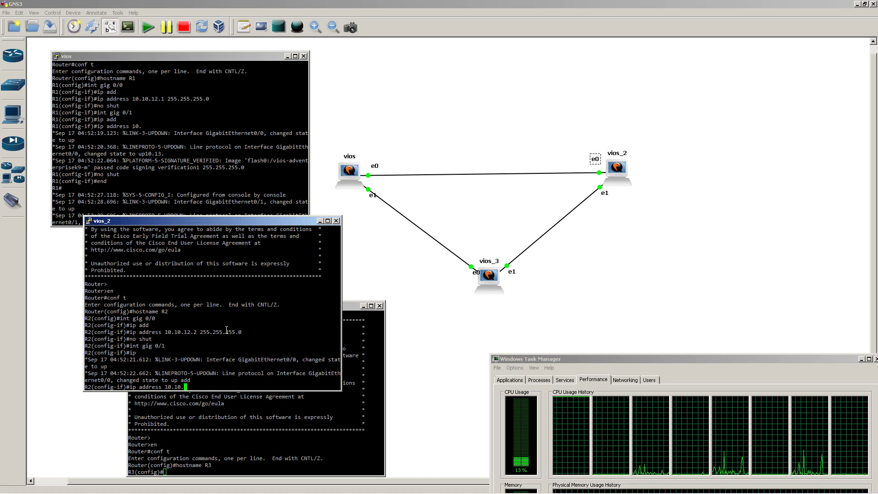
type("23.2 255.255.255.0")
key("Return")
type("no shut")
key("Return")
Configure R3's gig 0/0 as 10.10.13.3 and enable it, and assign gig 0/1 the address 10.10.23.3, both with mask 255.255.255.0.
left_click(259, 421)
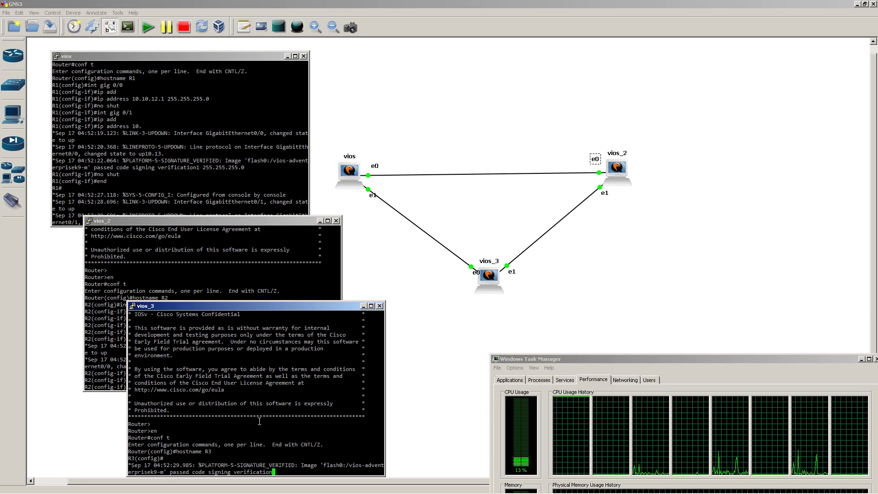
key("Return")
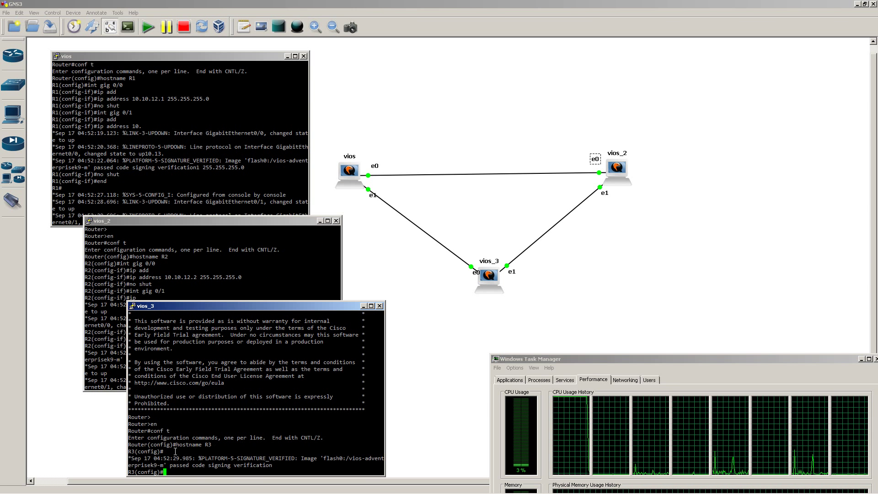
left_click_drag(300, 464, 138, 456)
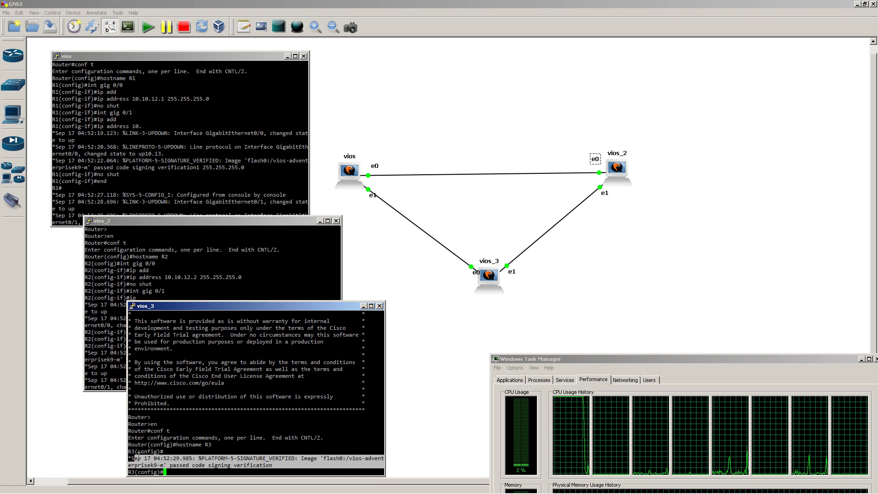
left_click(234, 443)
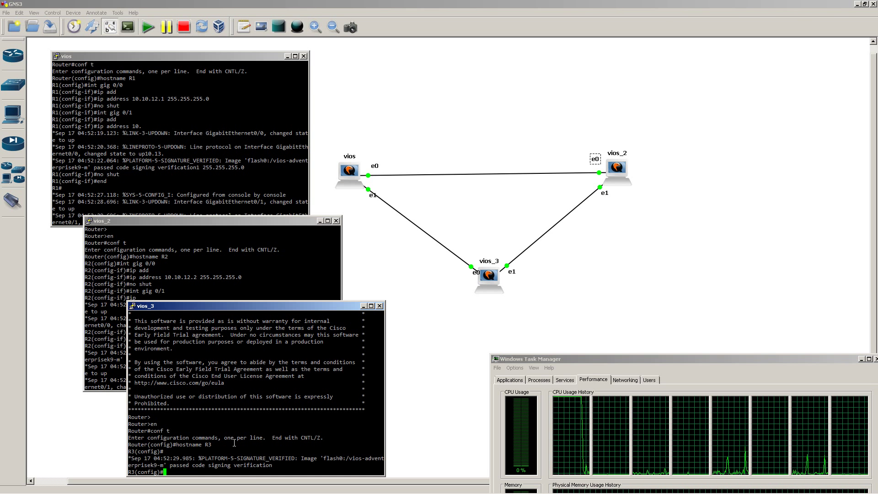
right_click(234, 442)
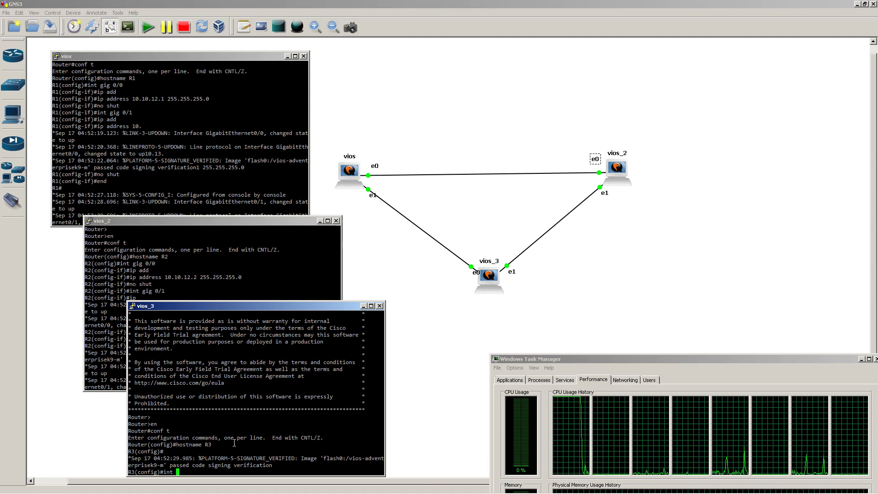
Display the brief IP interface status on R1 with show ip int br.
left_click(203, 192)
key("Return")
type("sho")
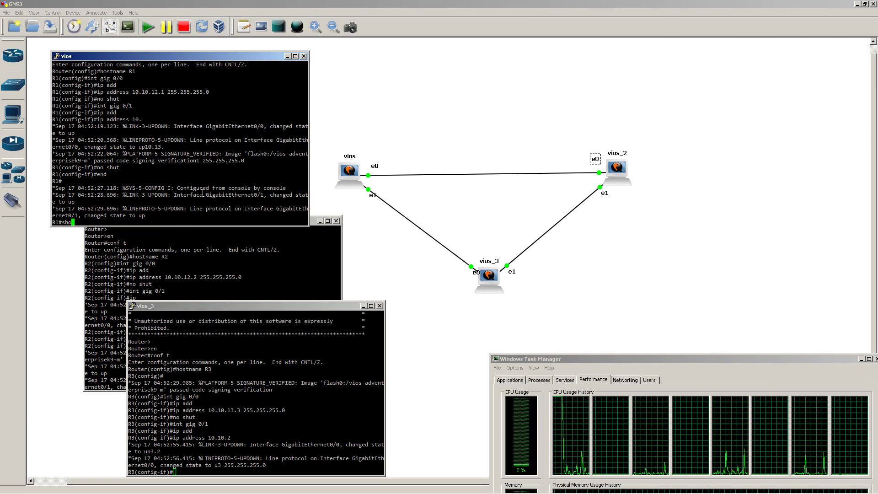
type("w ip int br")
key("Return")
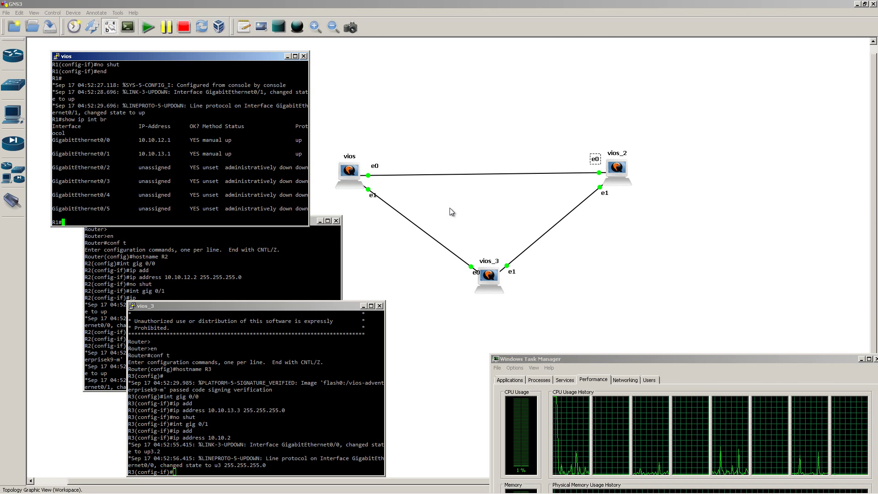
List R1's neighbouring devices with show cdp neighbors.
type("sho")
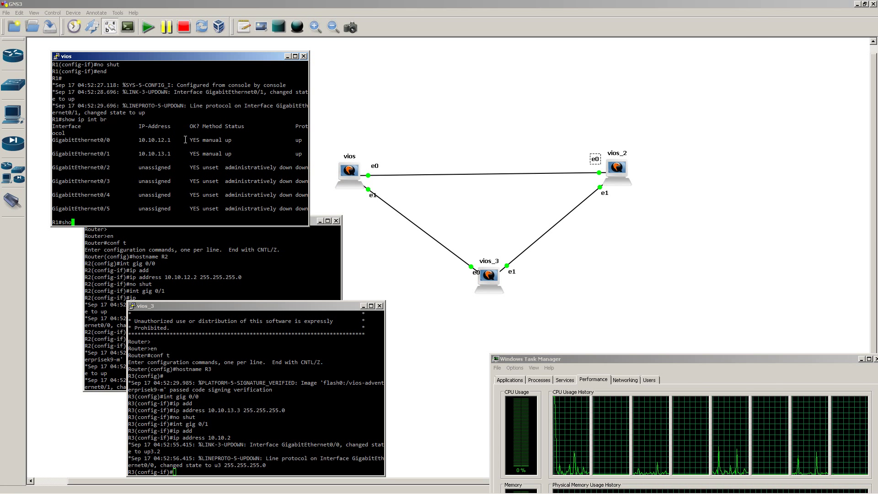
type("w cdp neigh")
key("Tab")
key("Return")
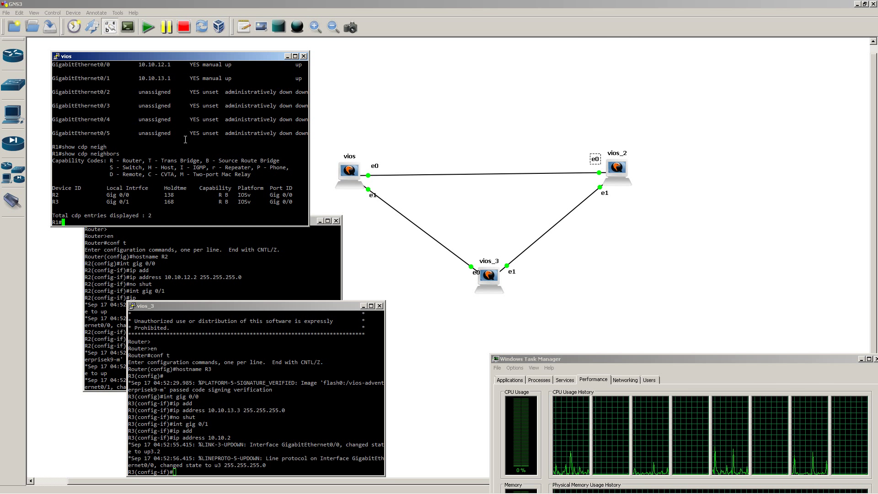
Leave configuration mode on R2 with the end command.
left_click(249, 253)
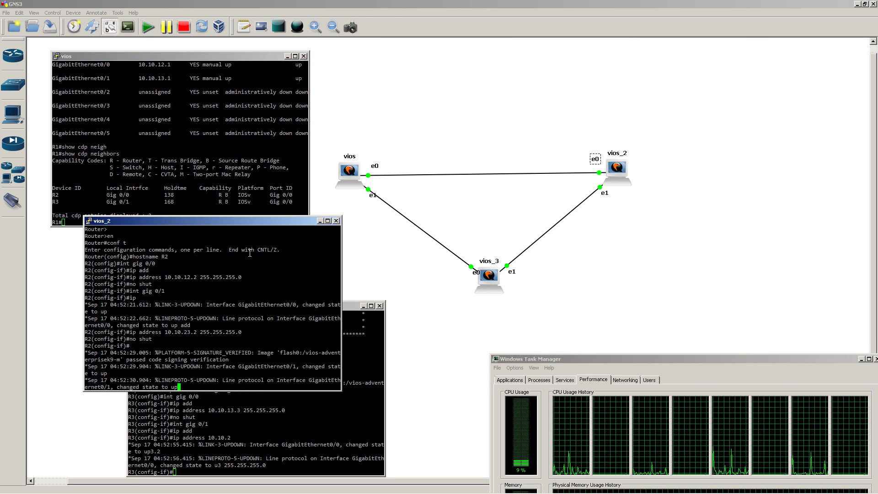
key("Return")
type("end")
key("Return")
Ping the broadcast address 255.255.255.255 from R1 and minimize Task Manager.
left_click(232, 165)
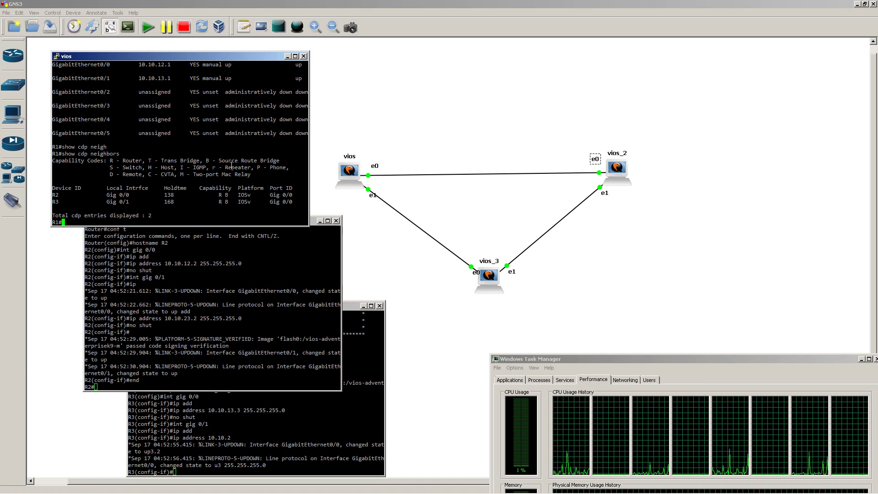
type("ping 255.255.255.255")
key("Return")
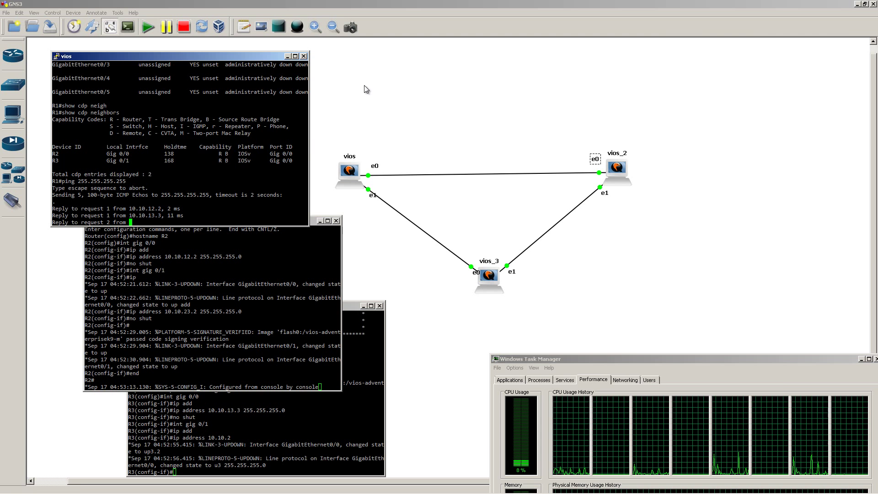
left_click(861, 360)
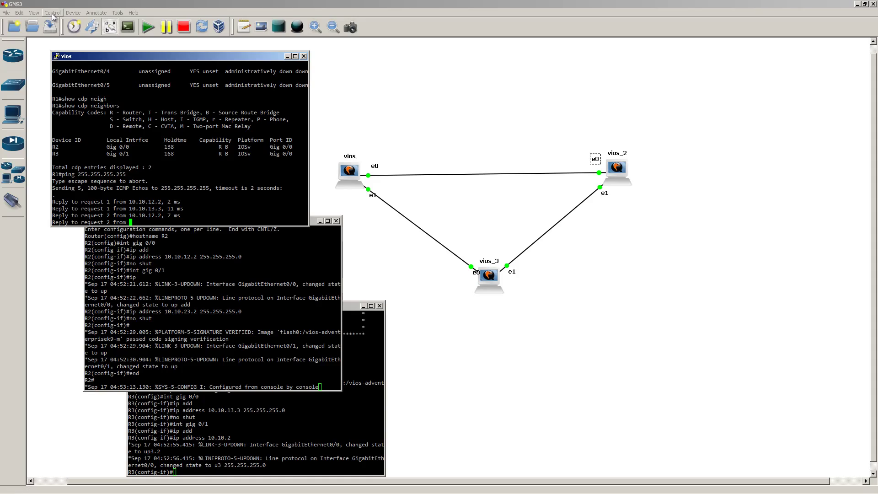
Review the saved vios Qemu guest's flavor, image, RAM and NIC settings in the preferences, and close them without changes.
left_click(20, 13)
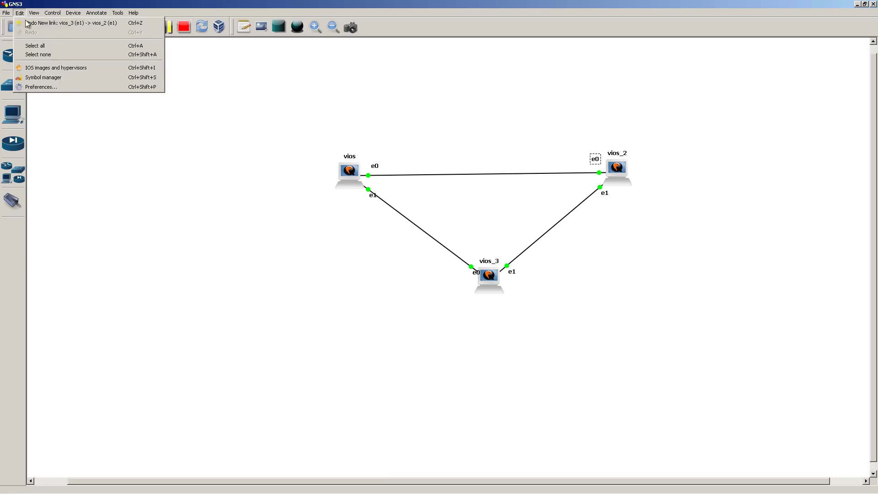
left_click(45, 87)
left_click(291, 126)
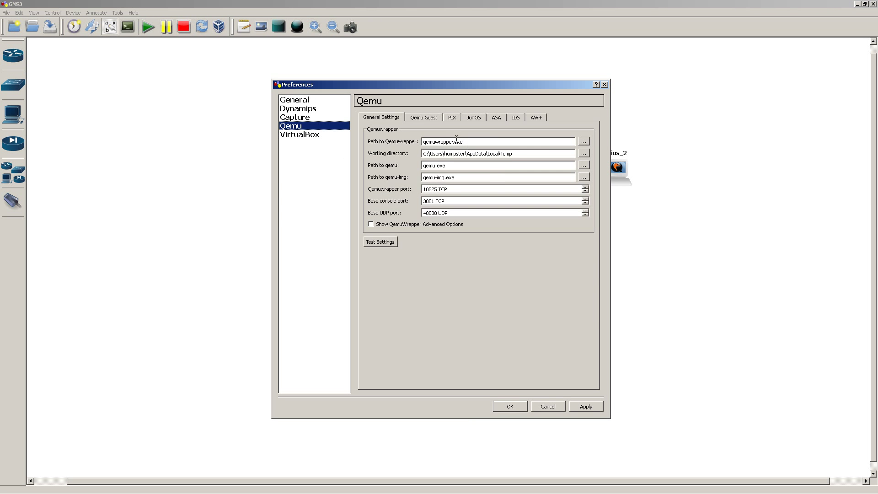
left_click(435, 120)
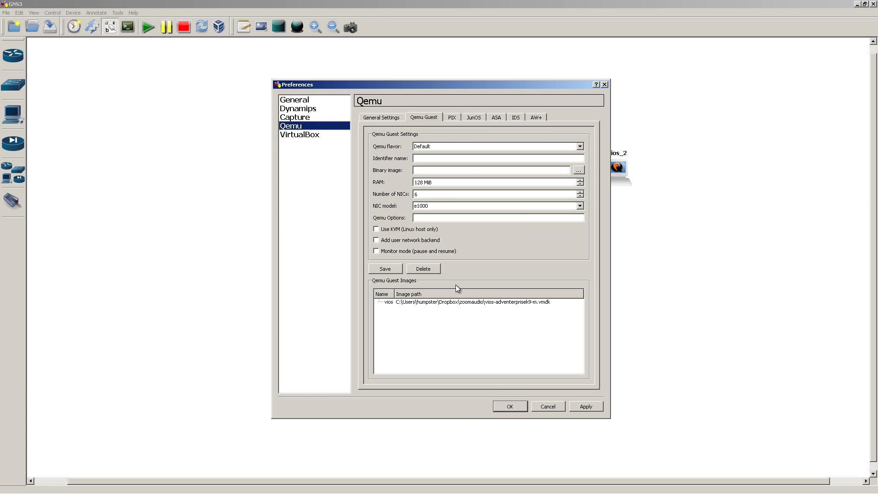
left_click(461, 302)
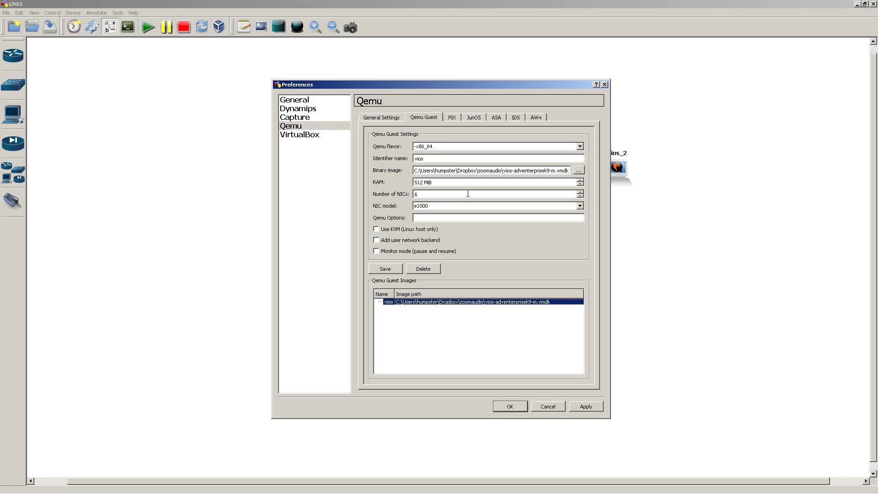
left_click(432, 194)
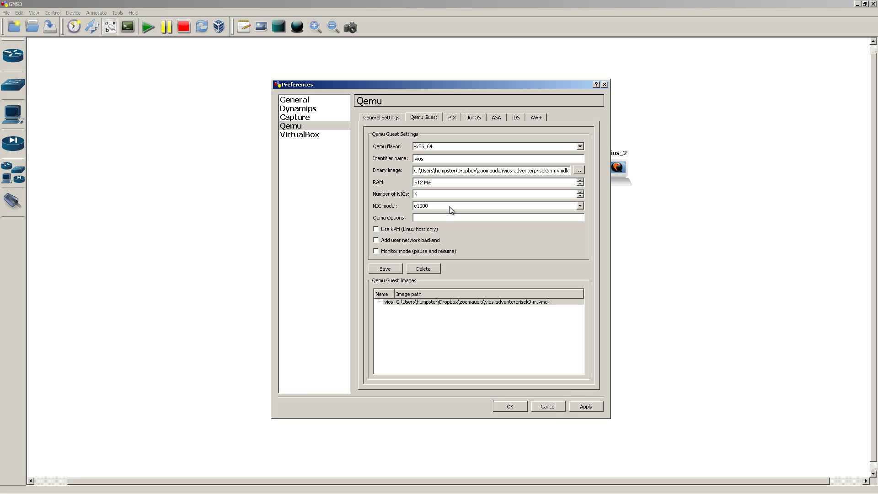
left_click(549, 406)
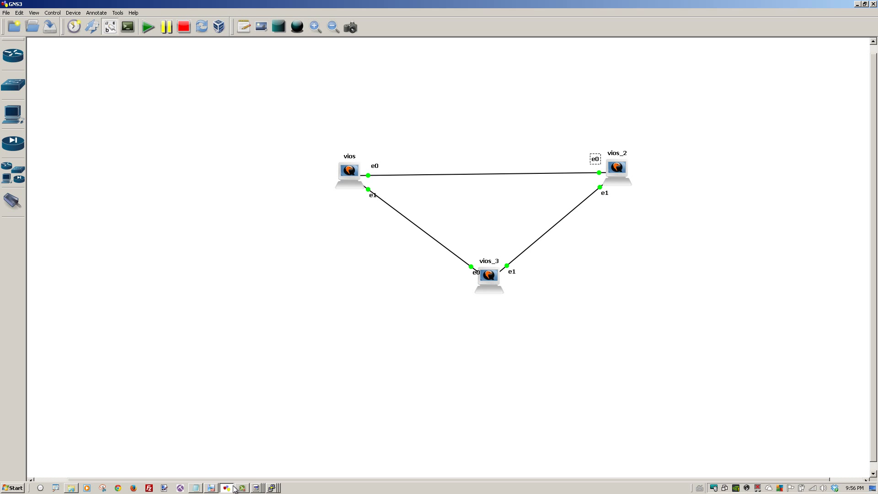
Look at the QEMU (vios_3) window, minimize it, and bring the vios console back to check the ping.
left_click(256, 489)
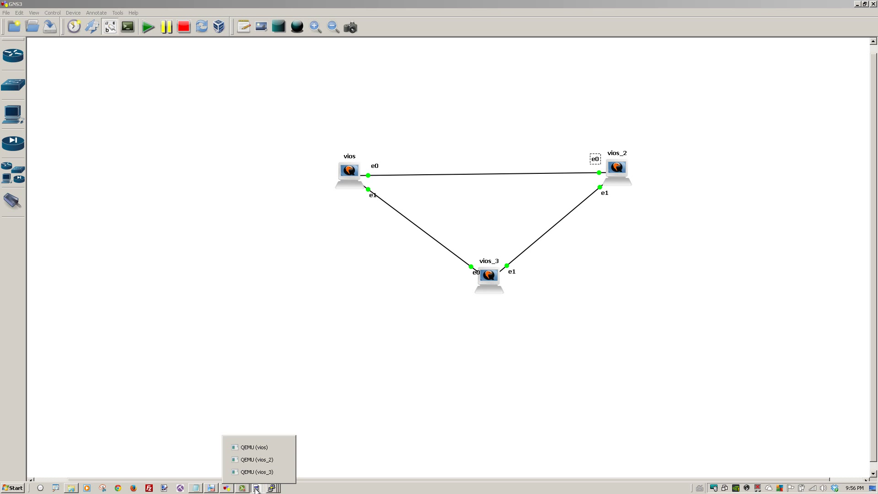
left_click(256, 471)
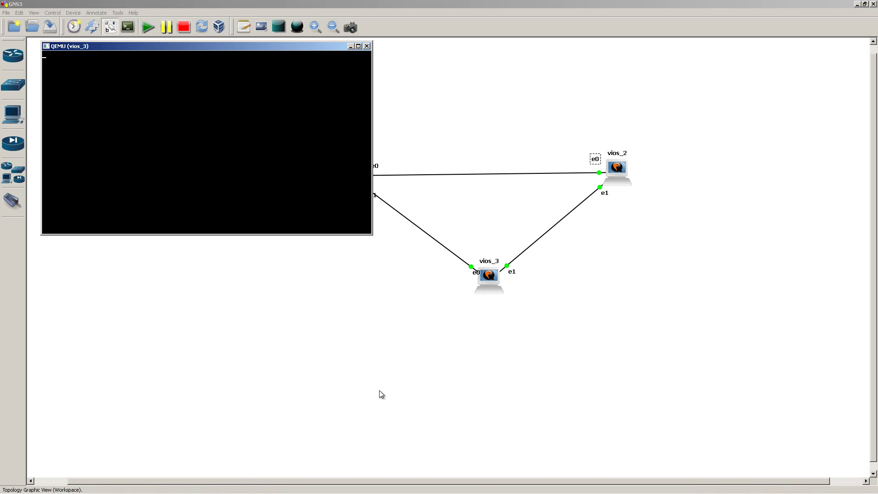
left_click(351, 46)
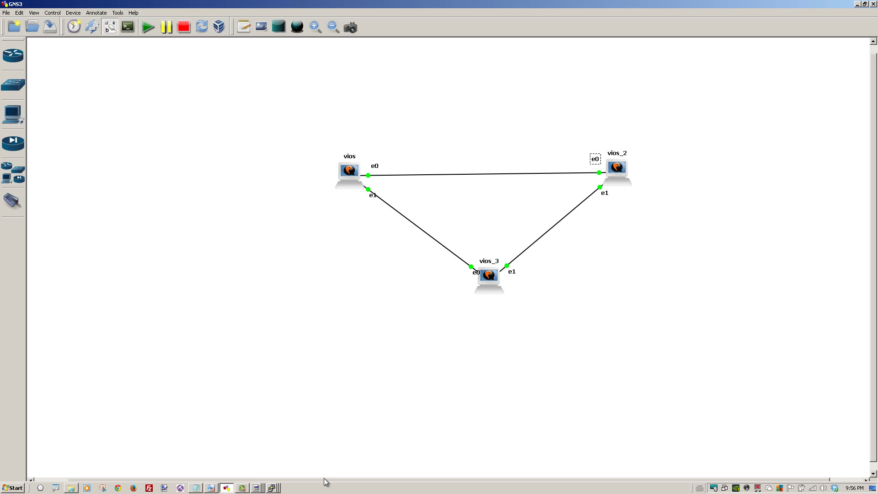
left_click(273, 488)
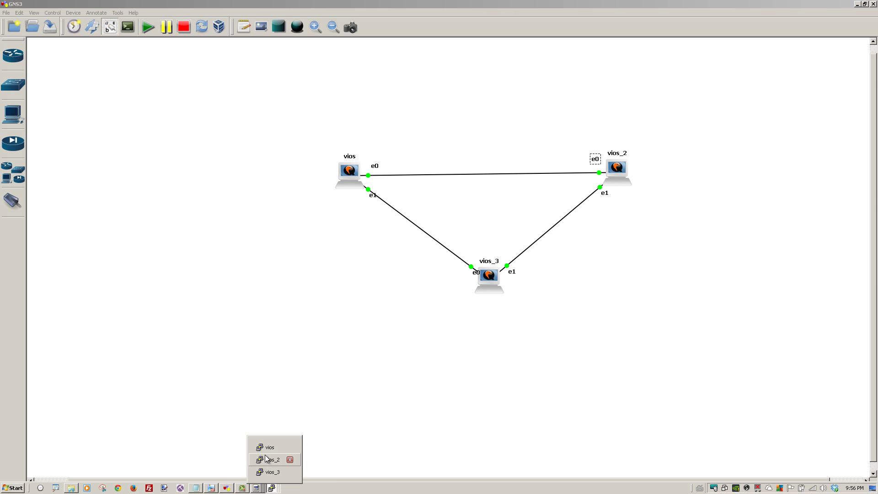
left_click(289, 446)
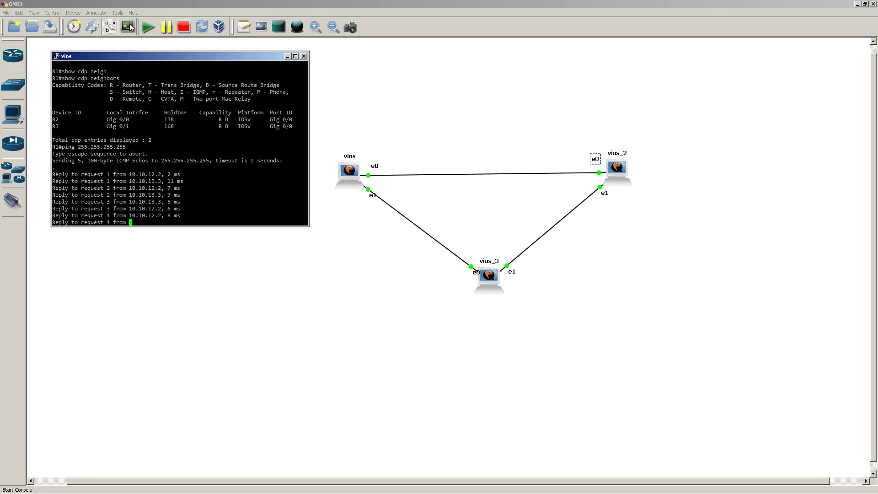